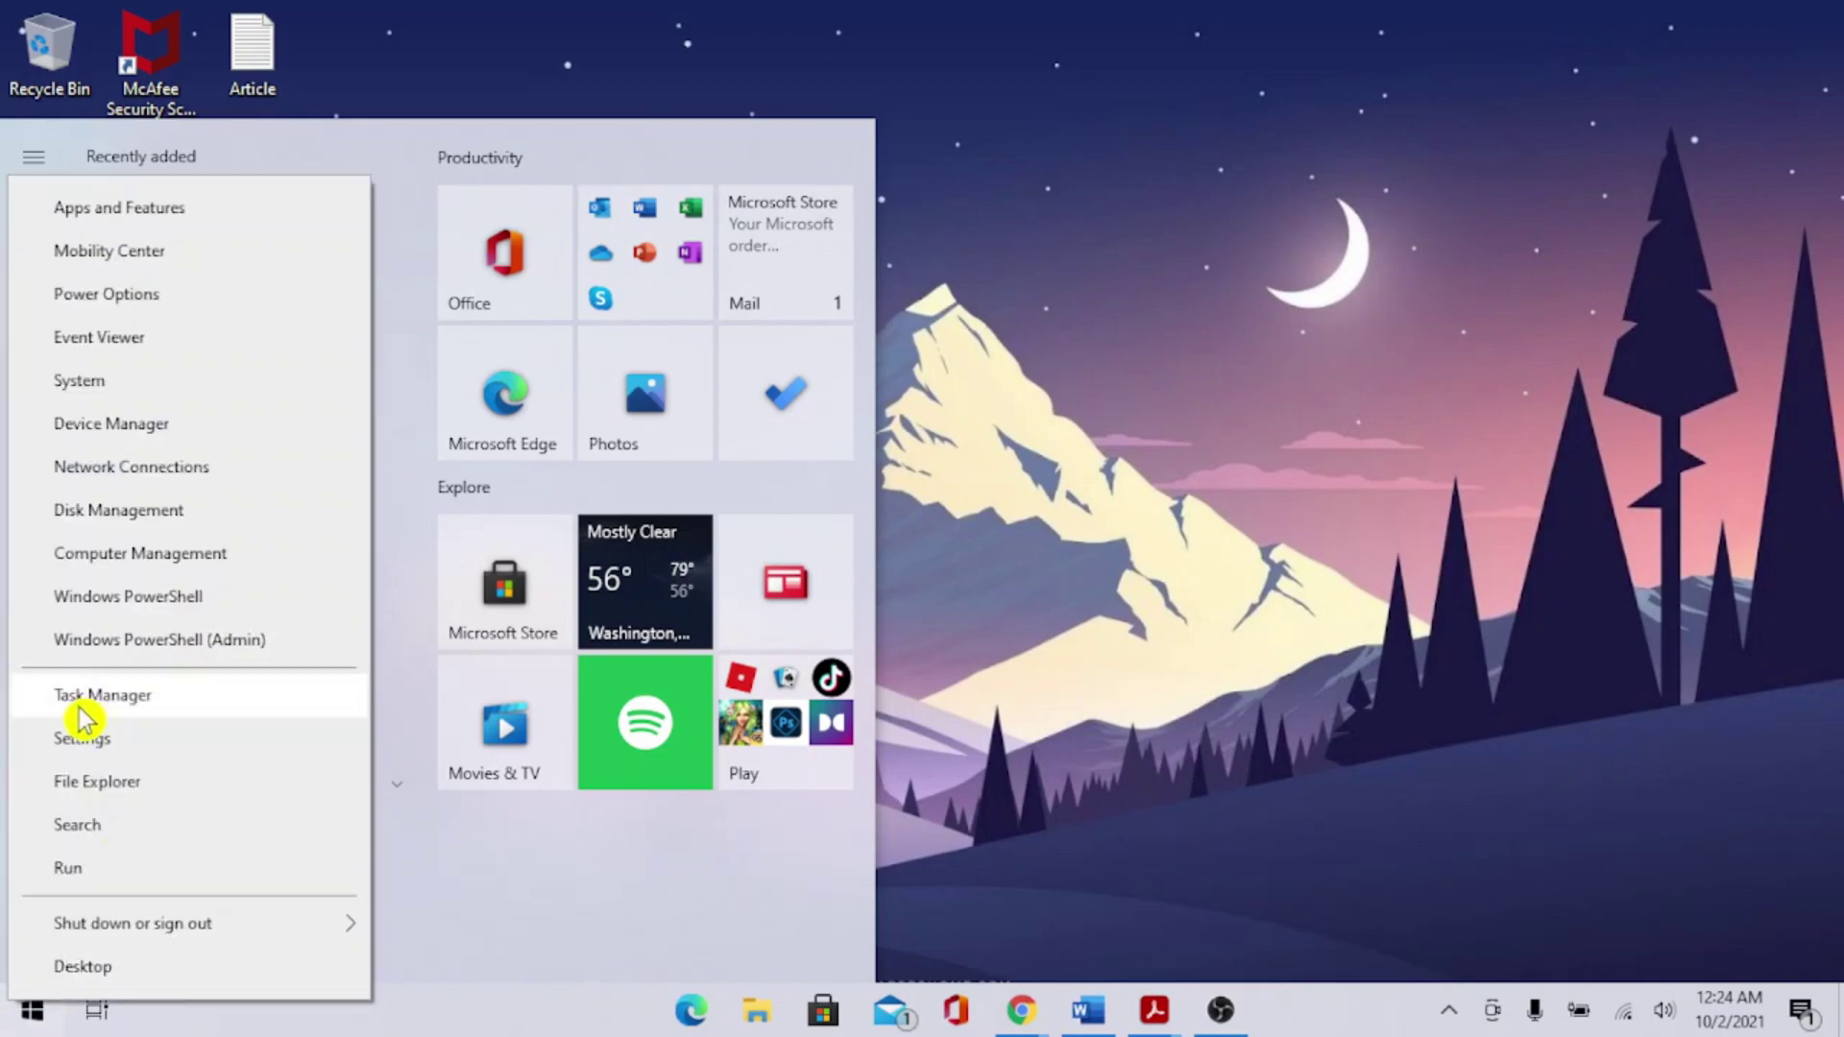
Disable Microsoft Edge as a startup program in Task Manager, and close Task Manager
{"action": "left_click", "coordinate": [239, 711]}
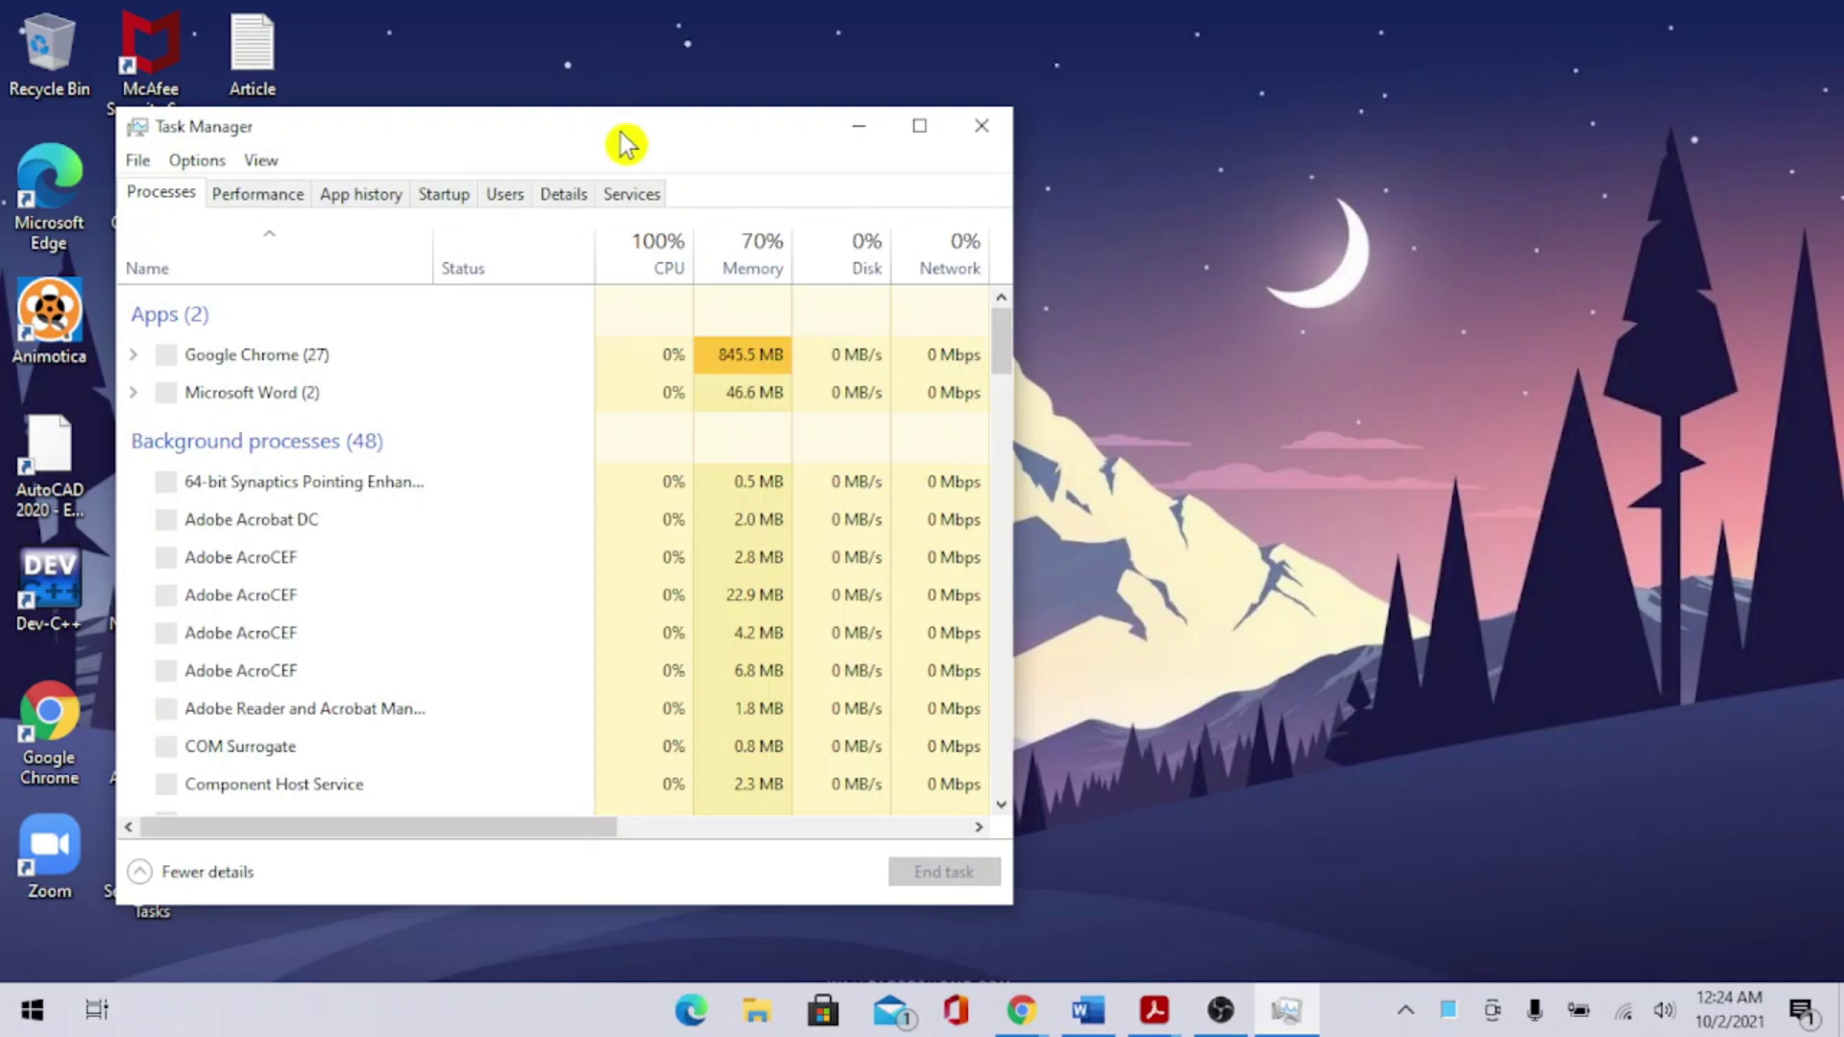
{"action": "left_click_drag", "start_coordinate": [625, 144], "coordinate": [923, 157]}
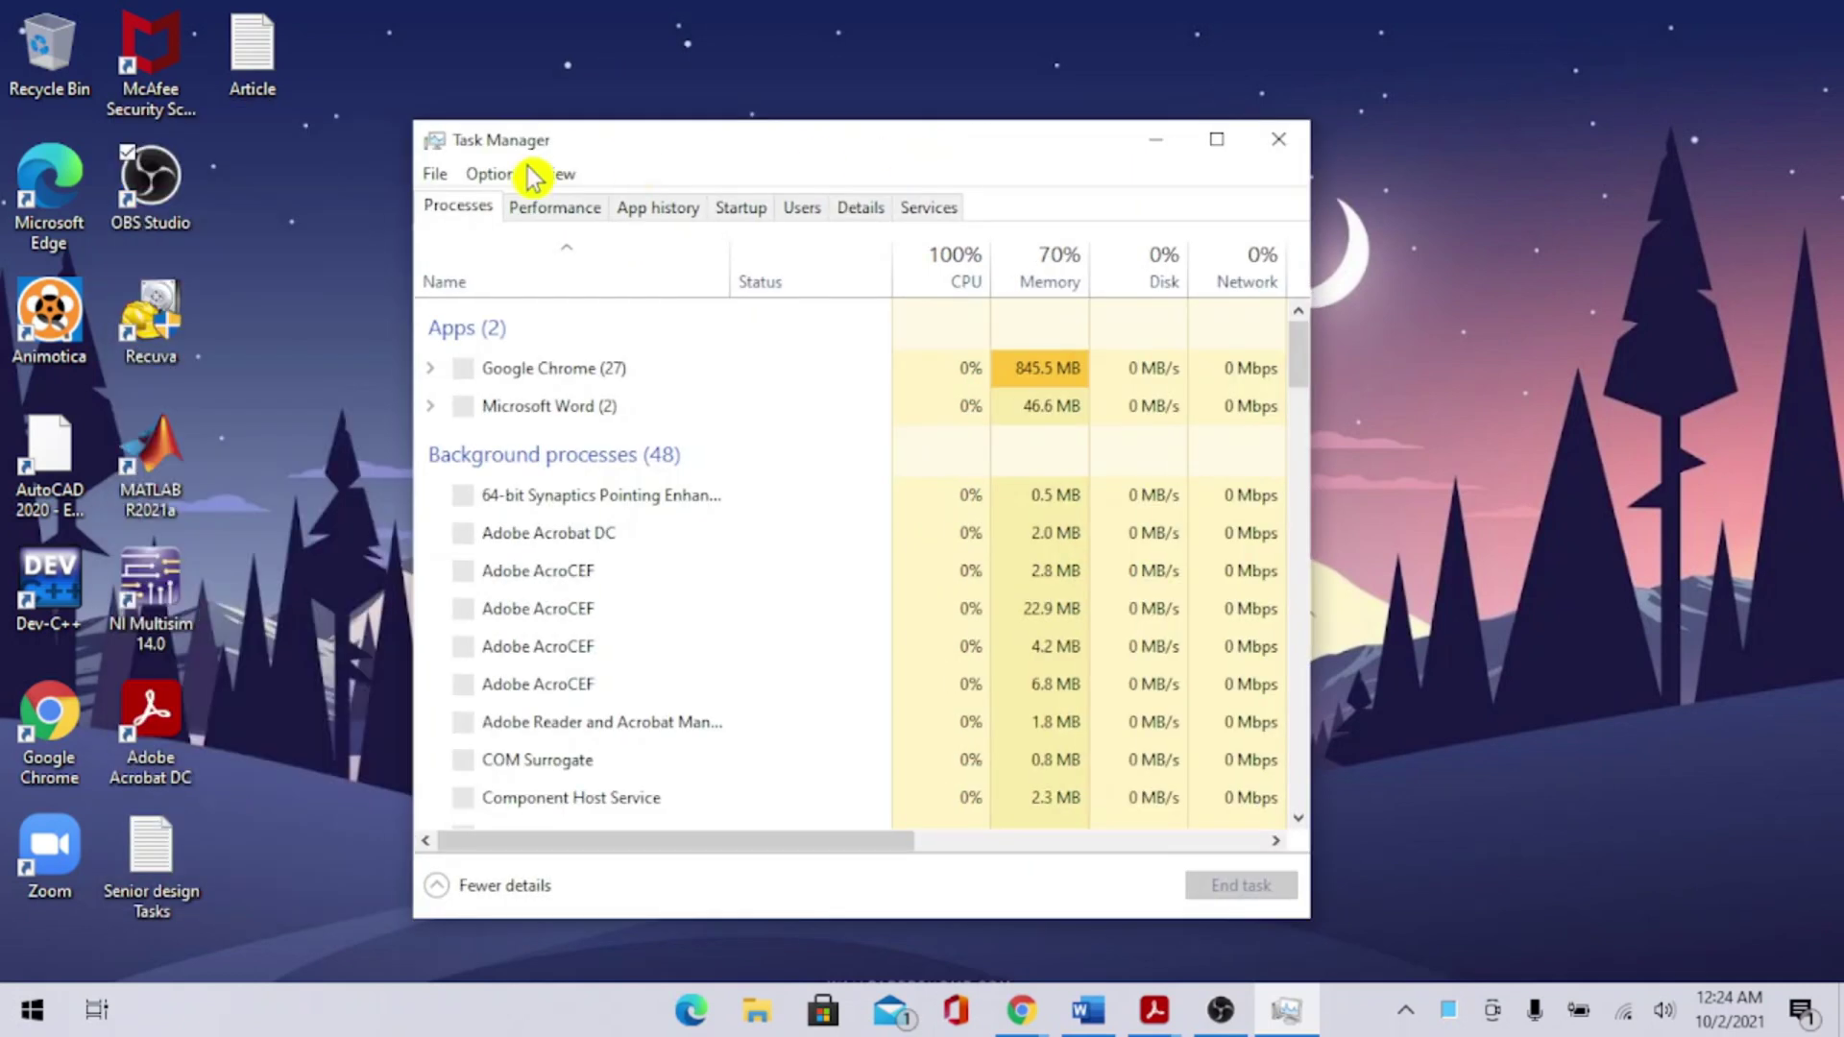
{"action": "left_click", "coordinate": [743, 223]}
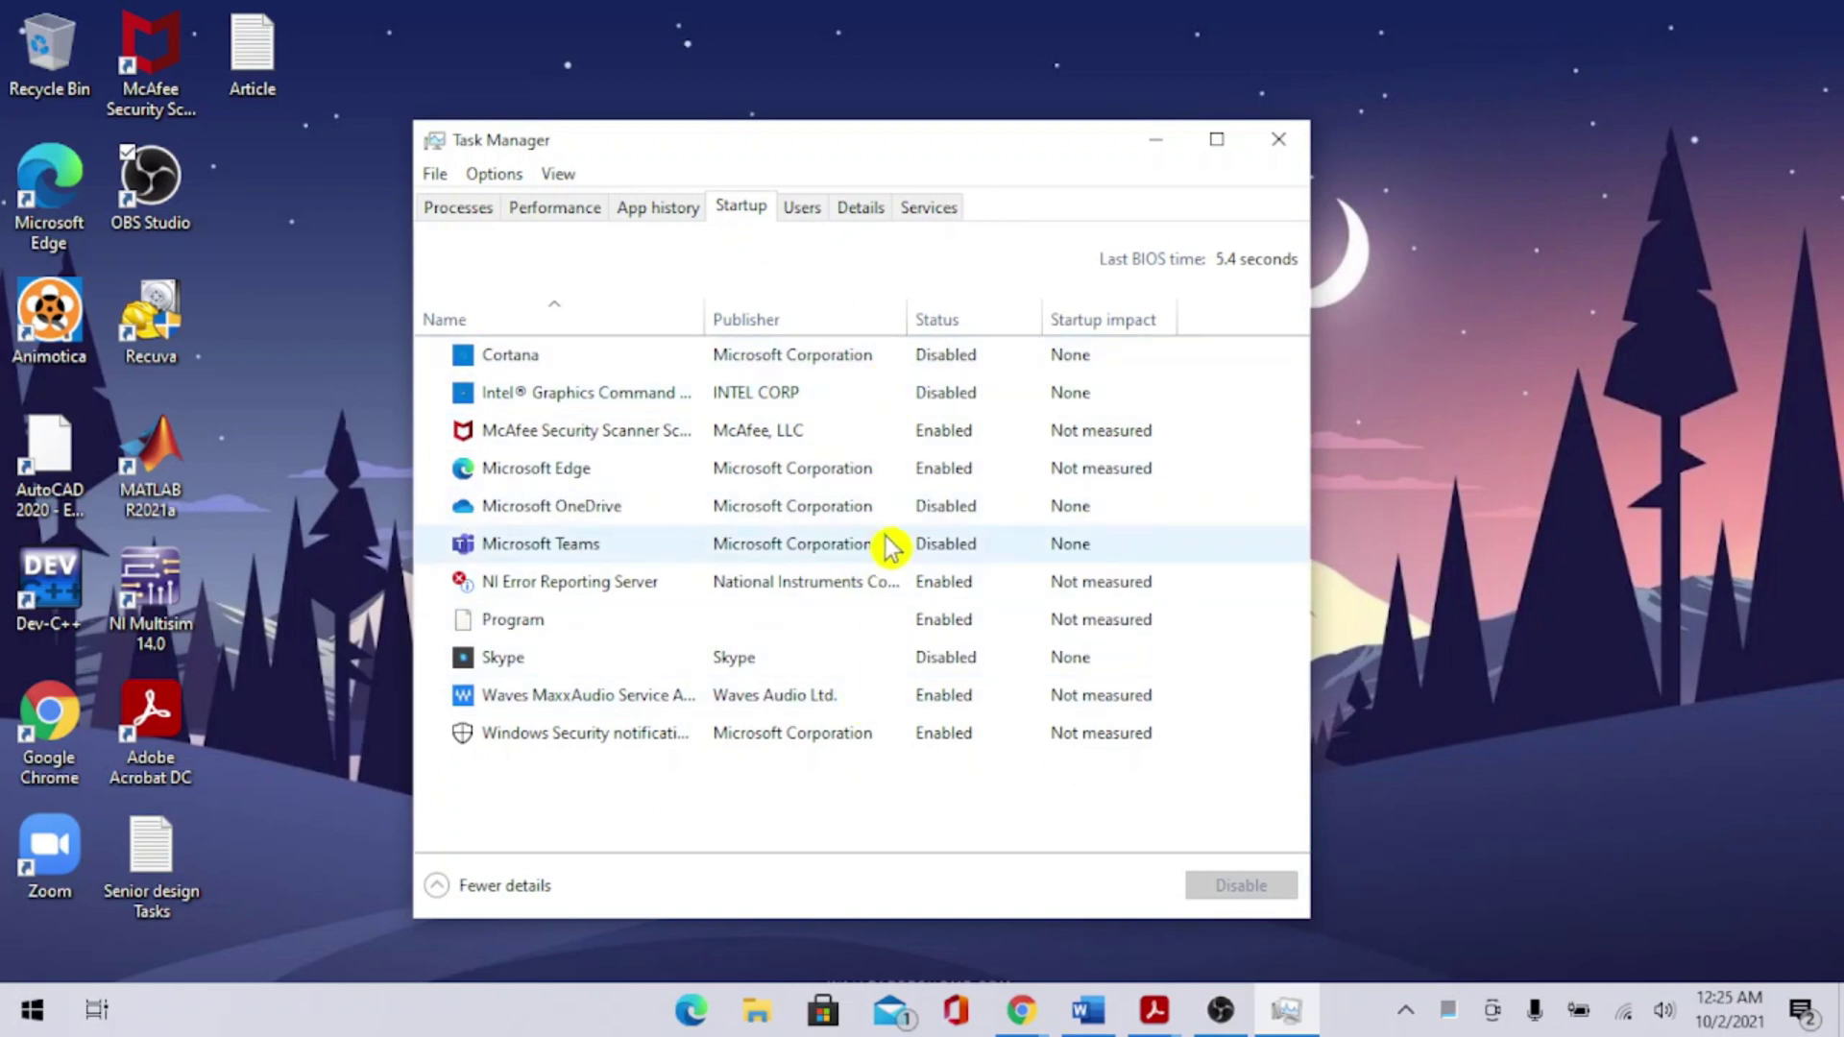
{"action": "left_click", "coordinate": [885, 485]}
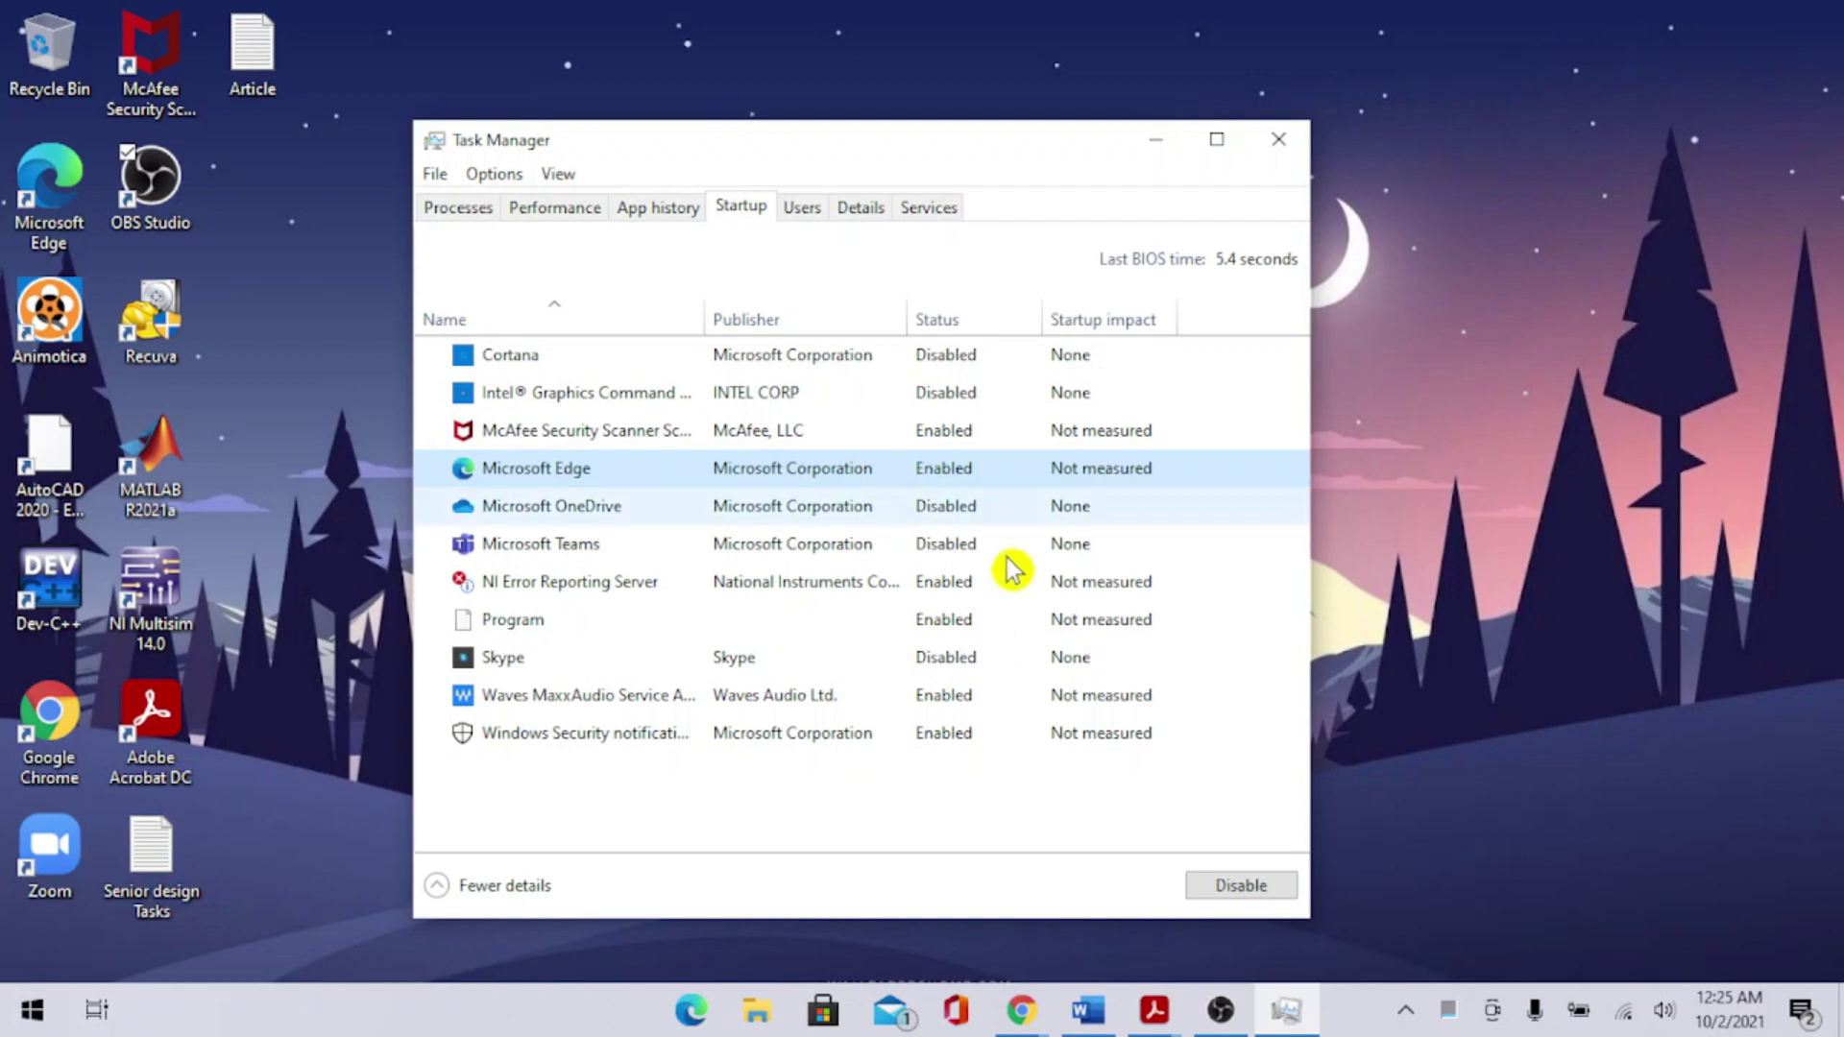
{"action": "left_click", "coordinate": [1248, 900]}
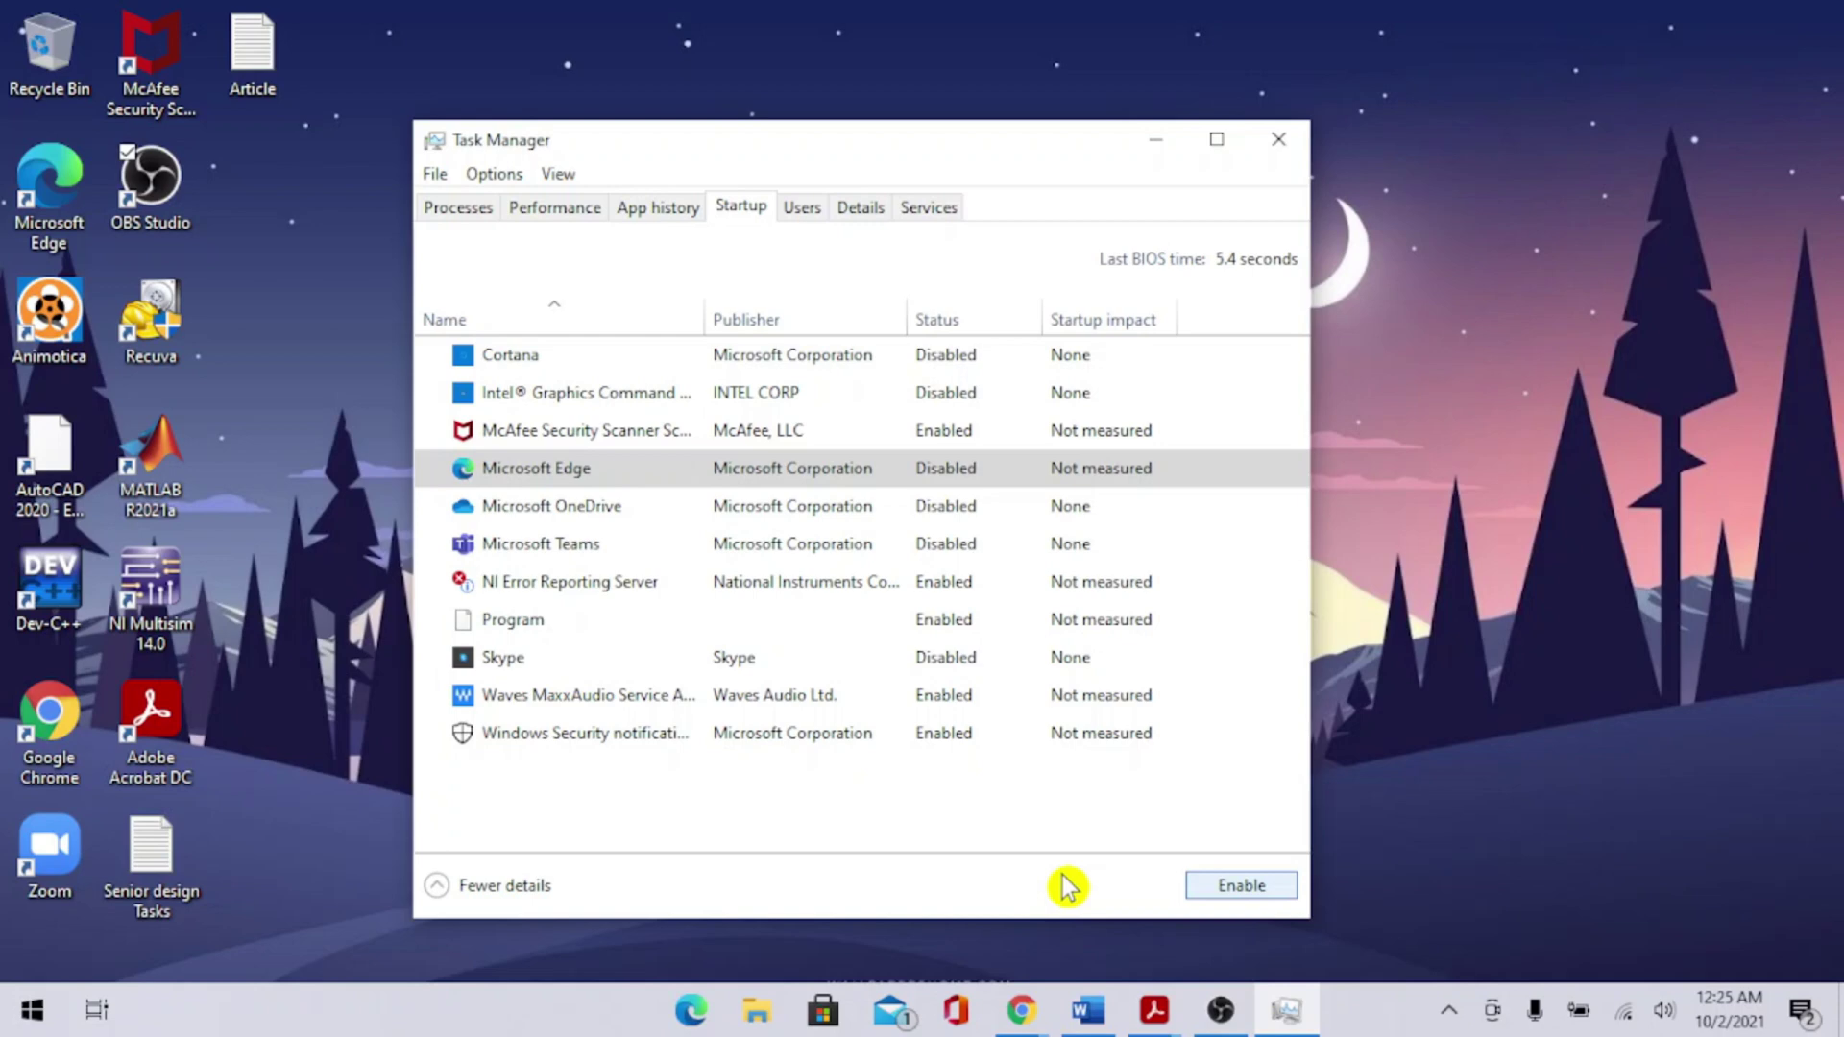
{"action": "left_click", "coordinate": [1285, 144]}
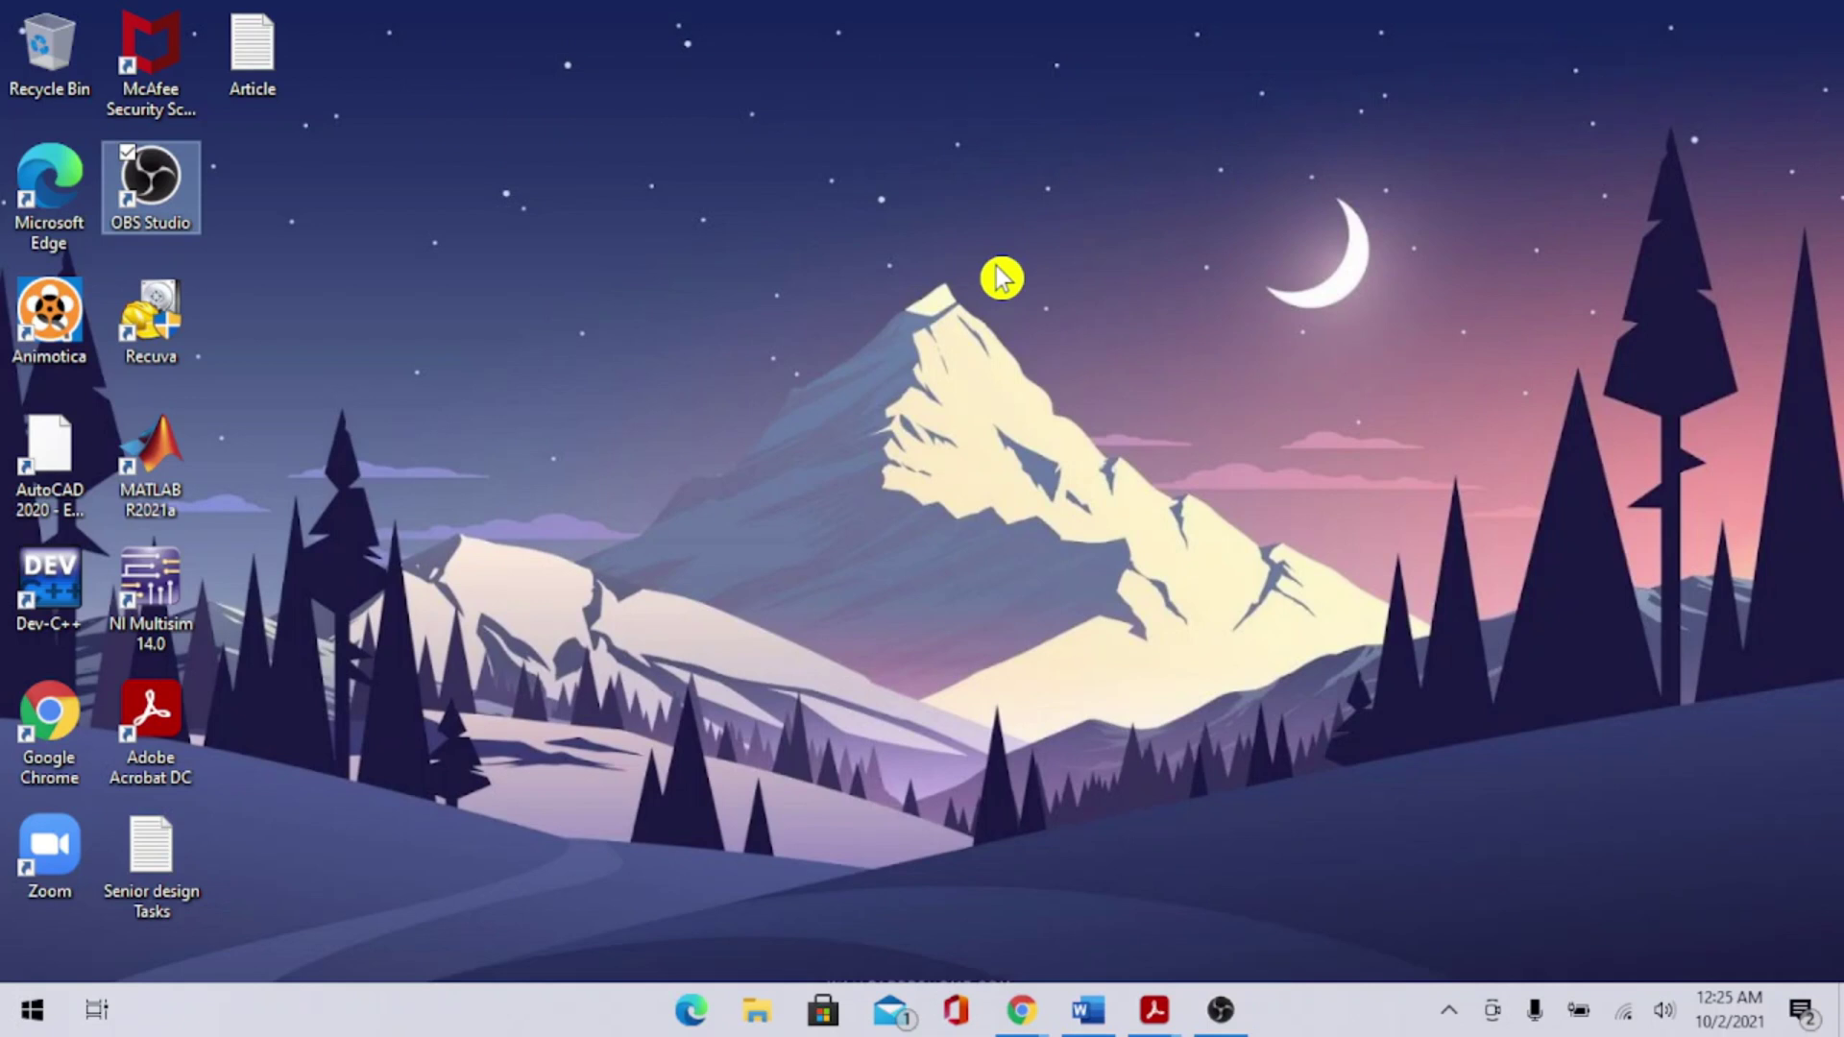
Search Windows for "advanced syst" and open View advanced system settings
{"action": "left_click", "coordinate": [18, 1018]}
{"action": "type", "text": "a"}
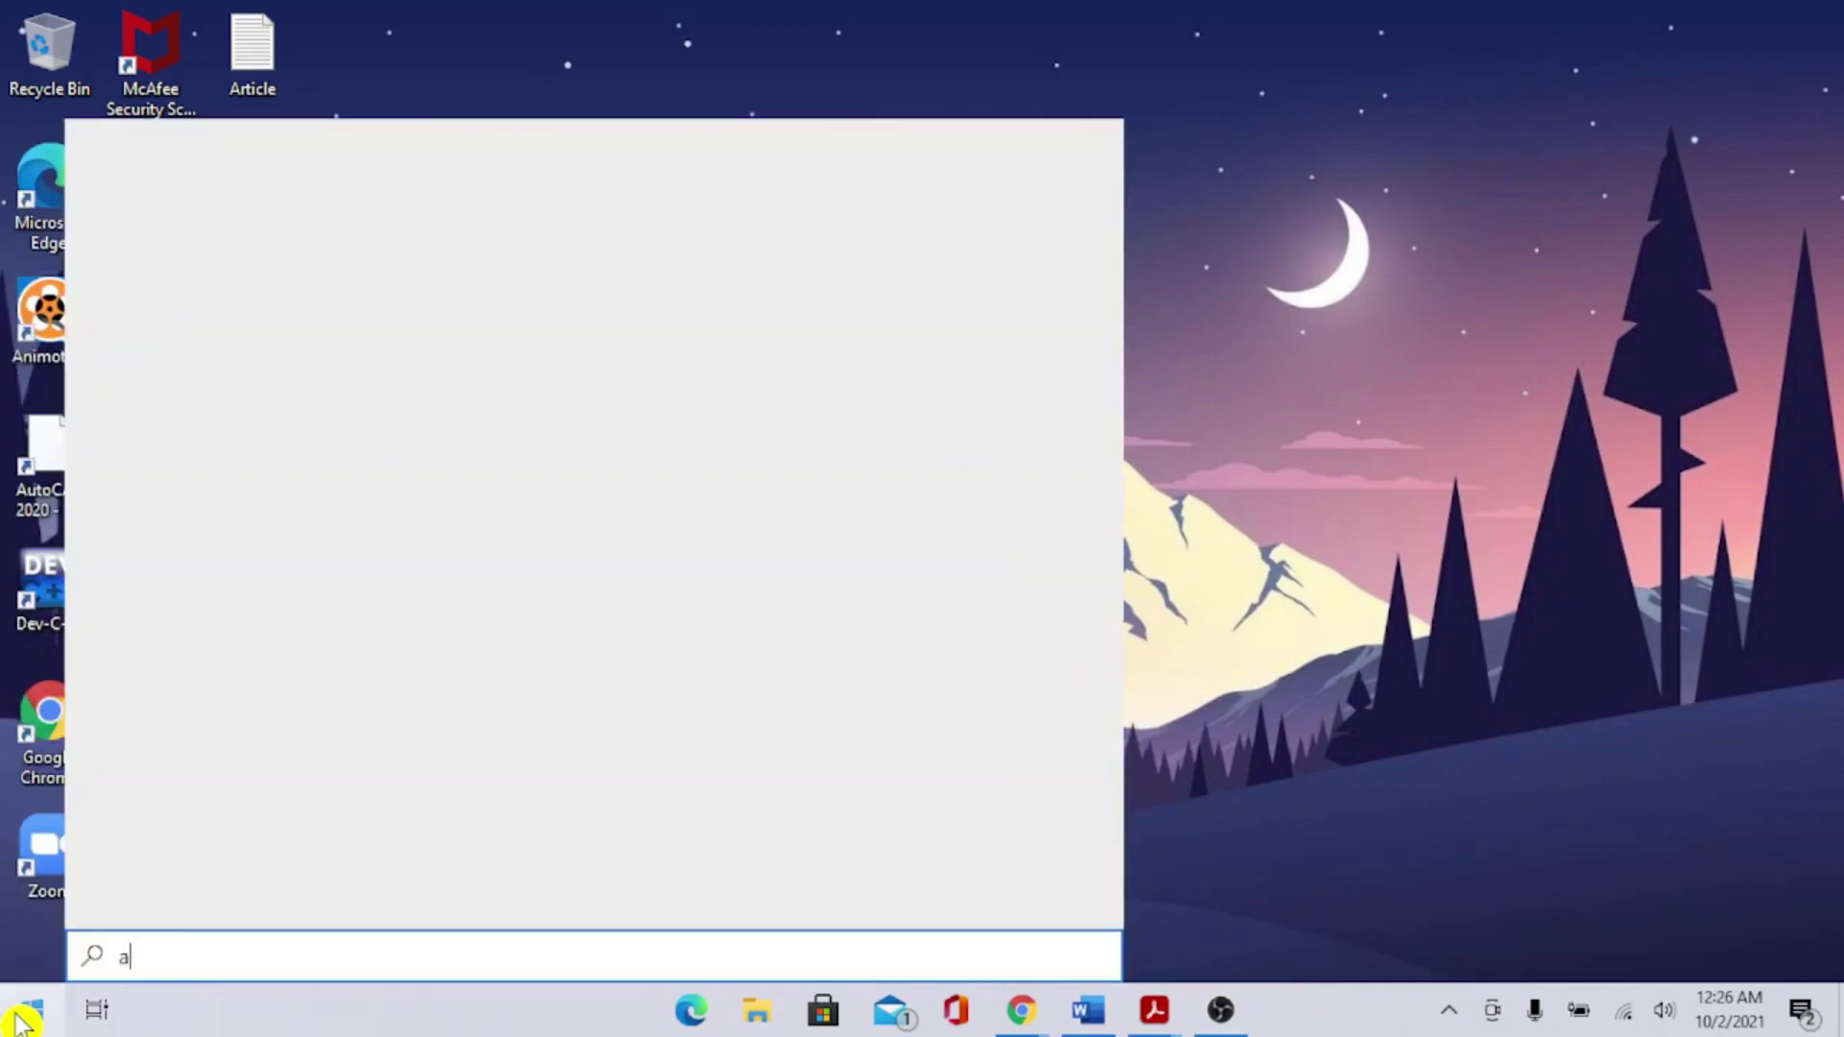
{"action": "type", "text": "dvanced"}
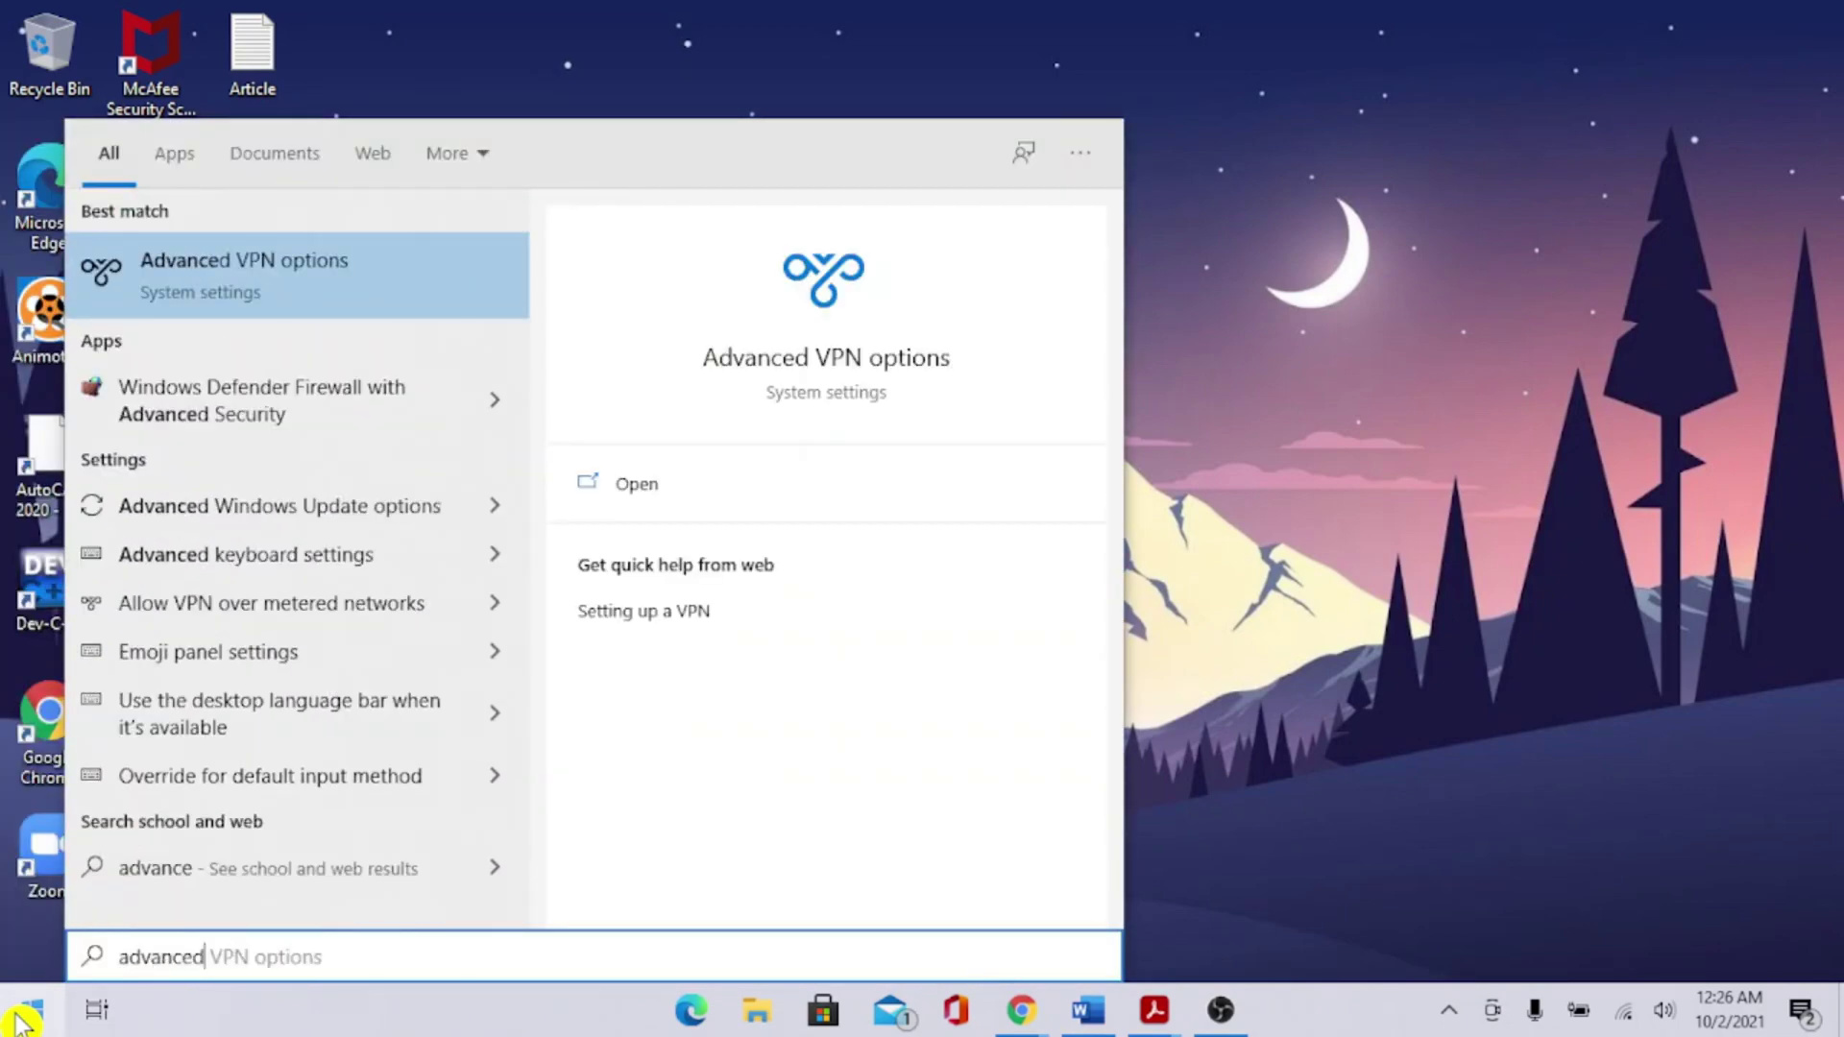
{"action": "type", "text": " syst"}
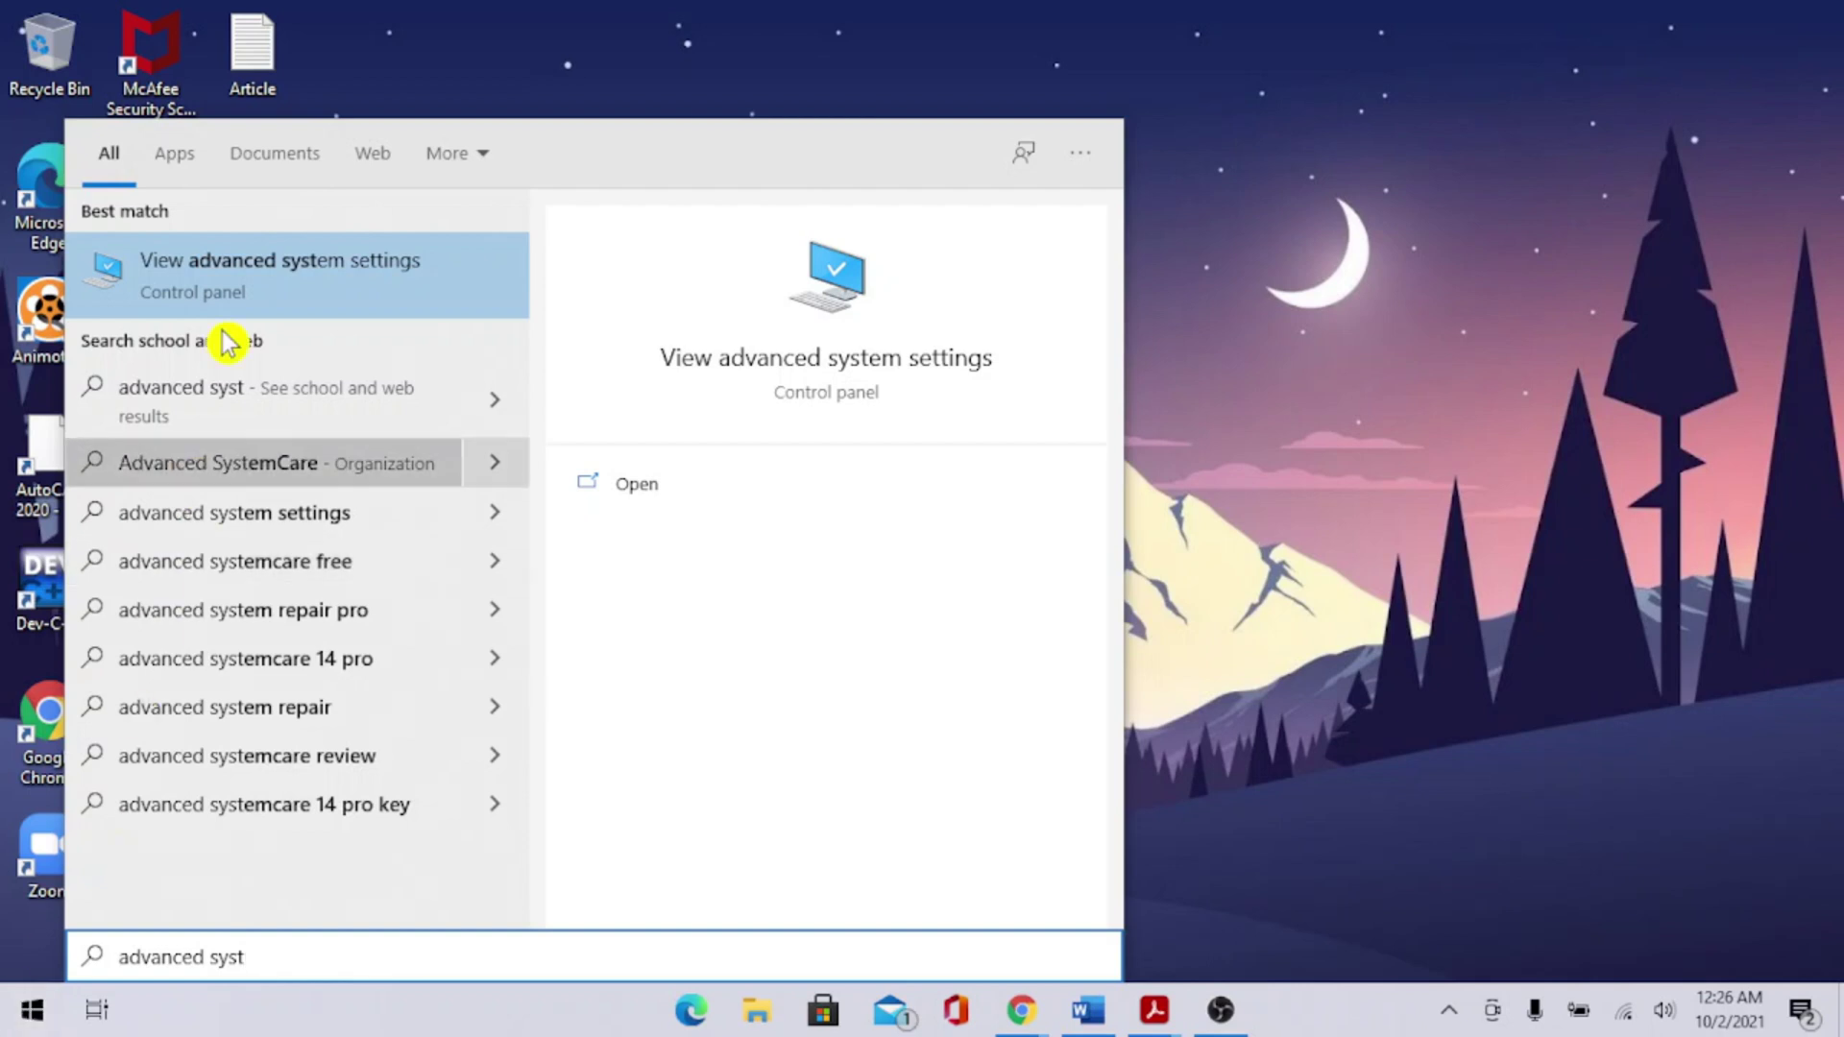
{"action": "left_click", "coordinate": [357, 288]}
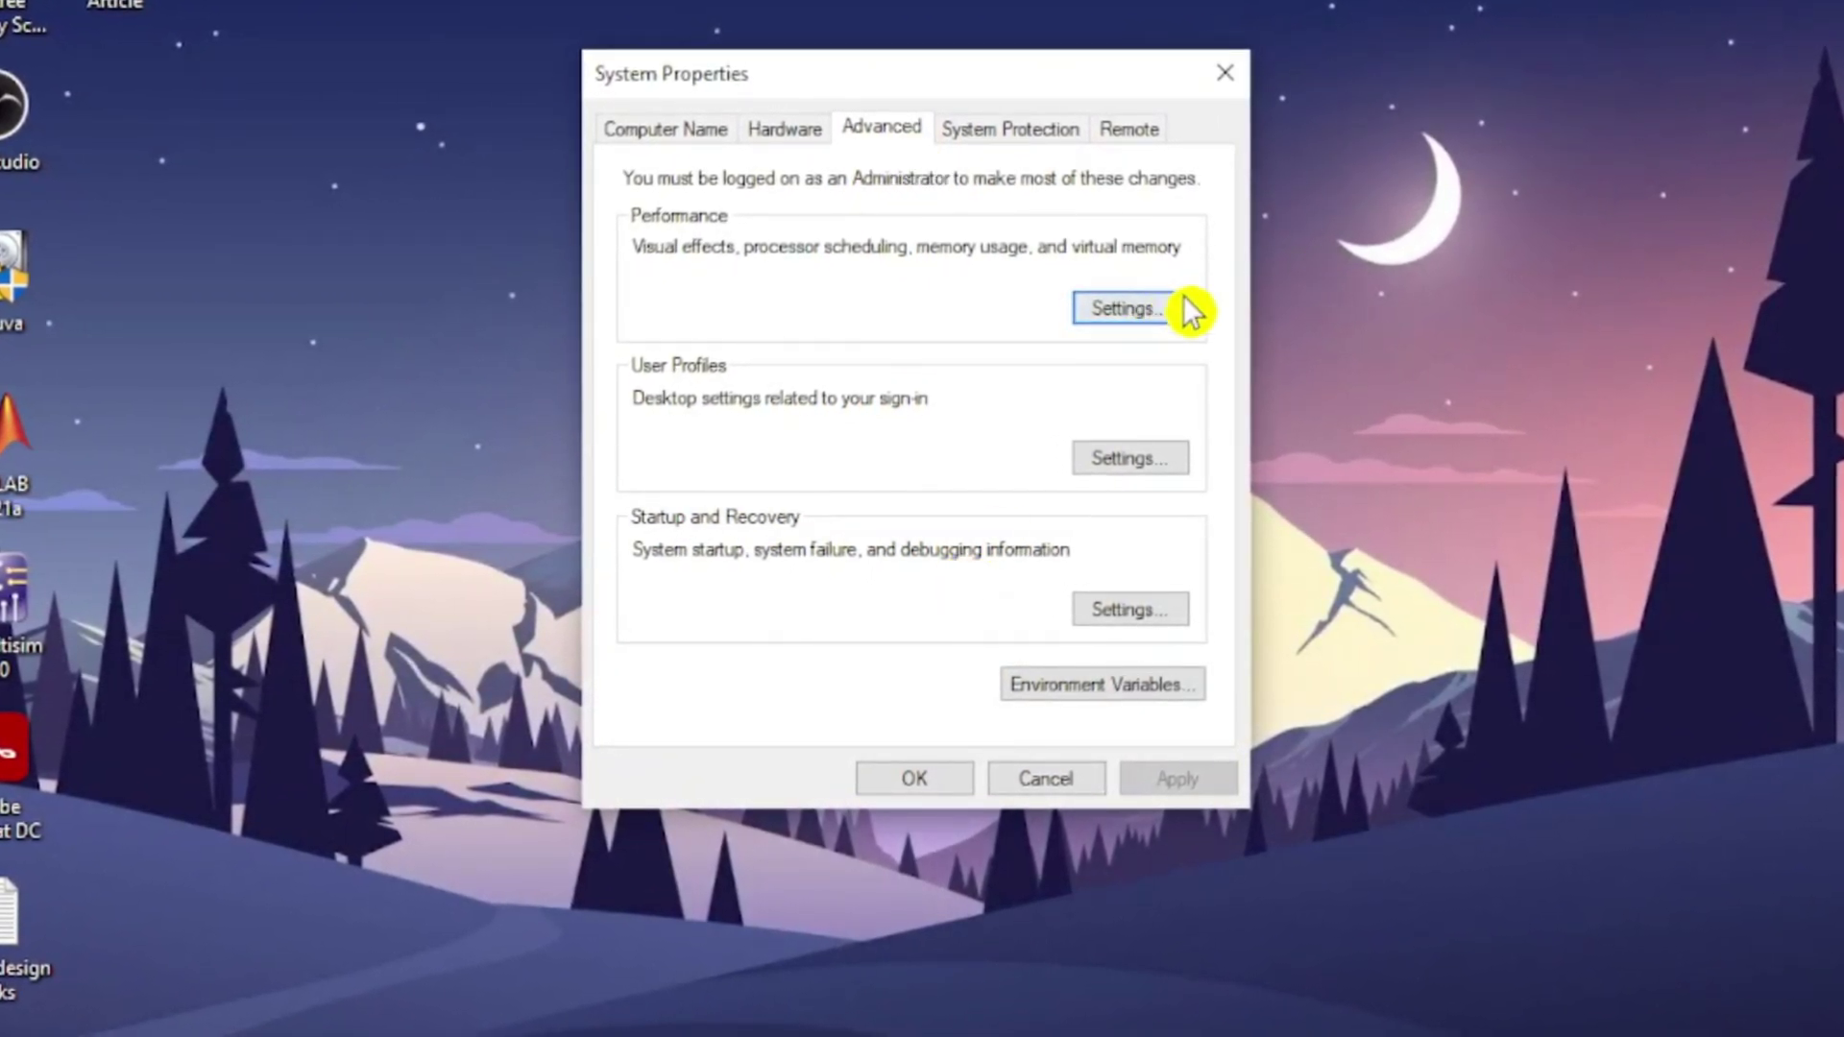
Open the Virtual Memory settings from the advanced performance options
{"action": "left_click", "coordinate": [1122, 323]}
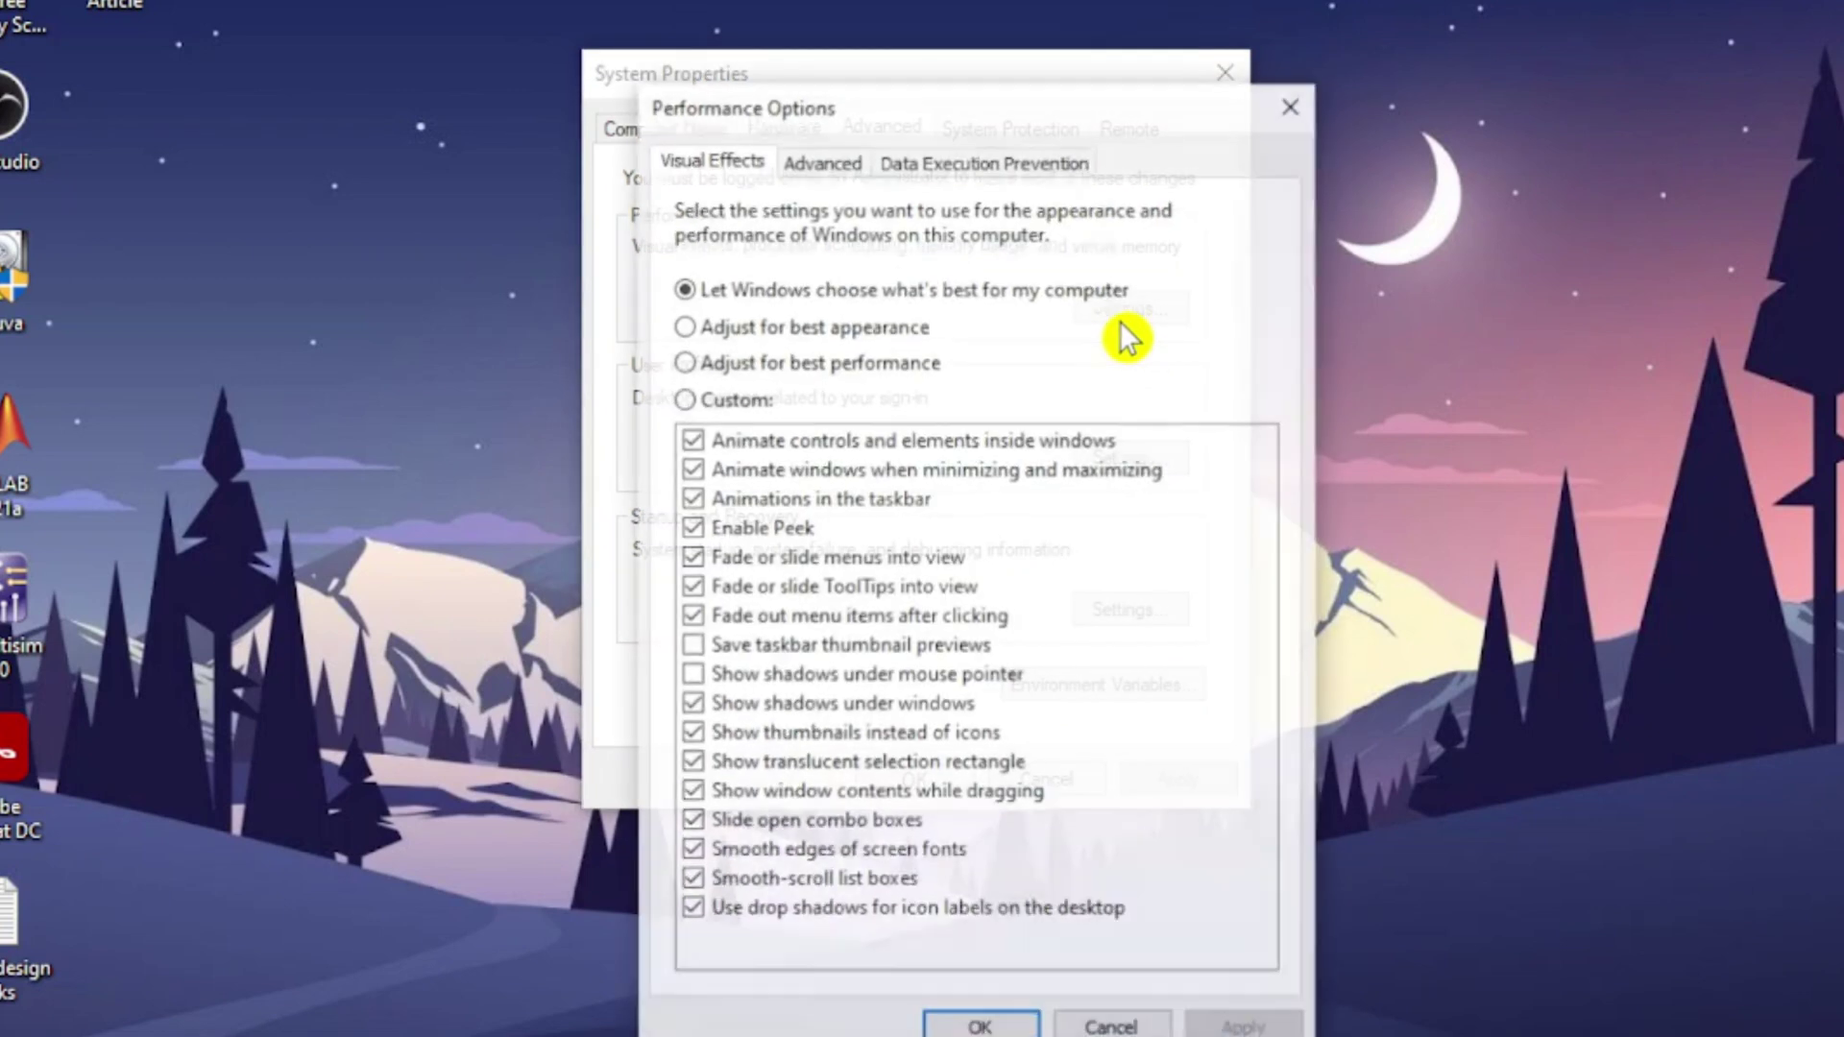
{"action": "left_click_drag", "start_coordinate": [1078, 124], "coordinate": [1066, 72]}
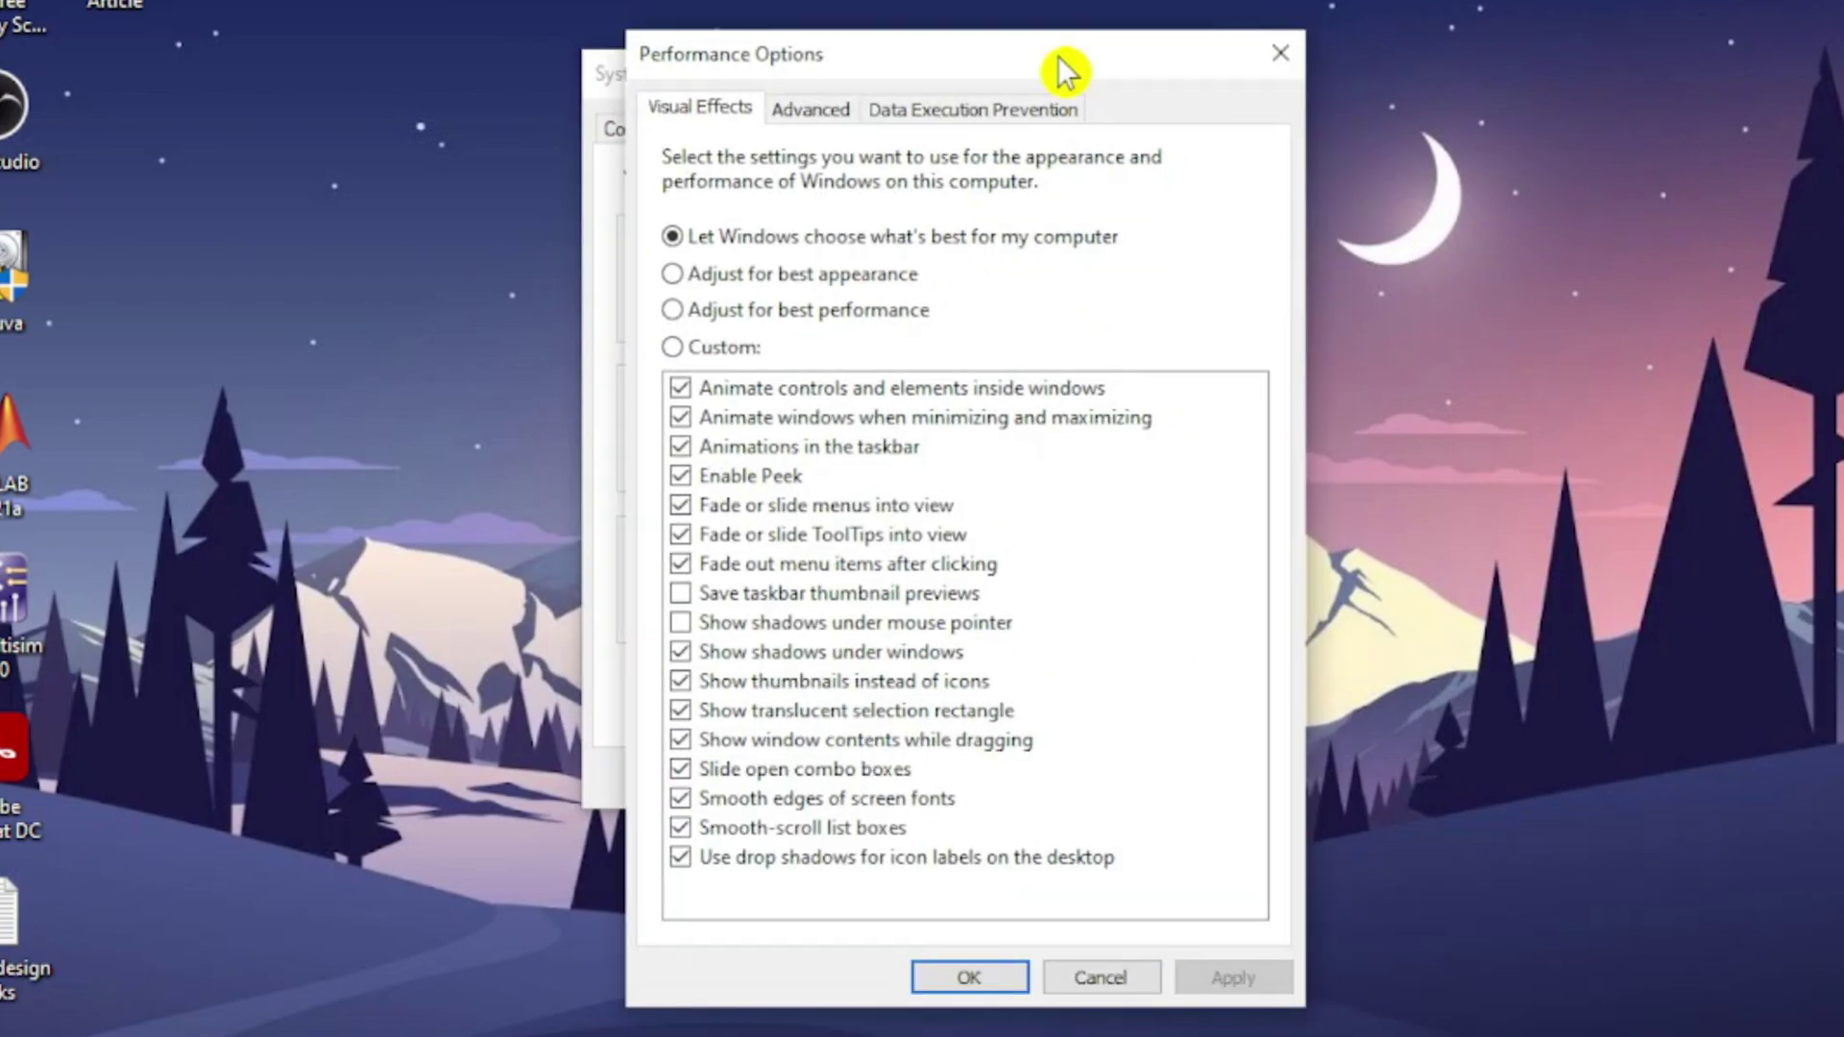
{"action": "left_click", "coordinate": [824, 127]}
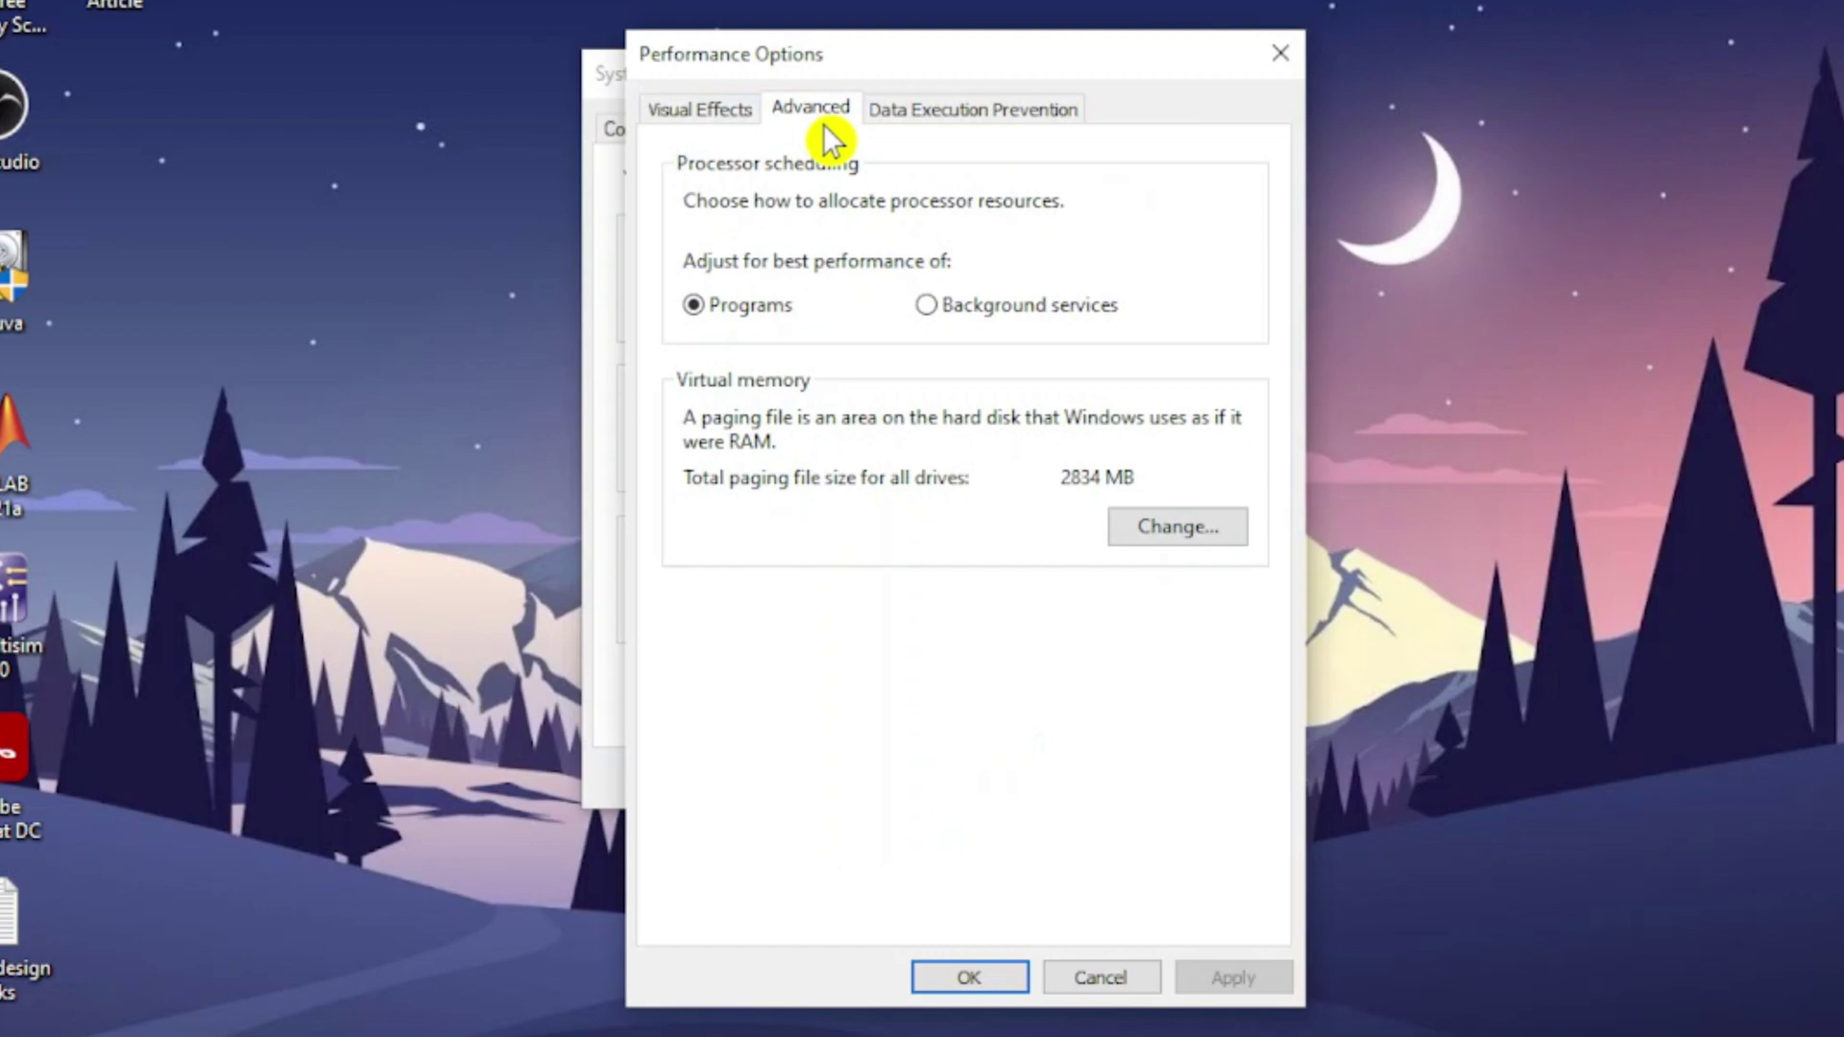
{"action": "left_click", "coordinate": [1200, 540]}
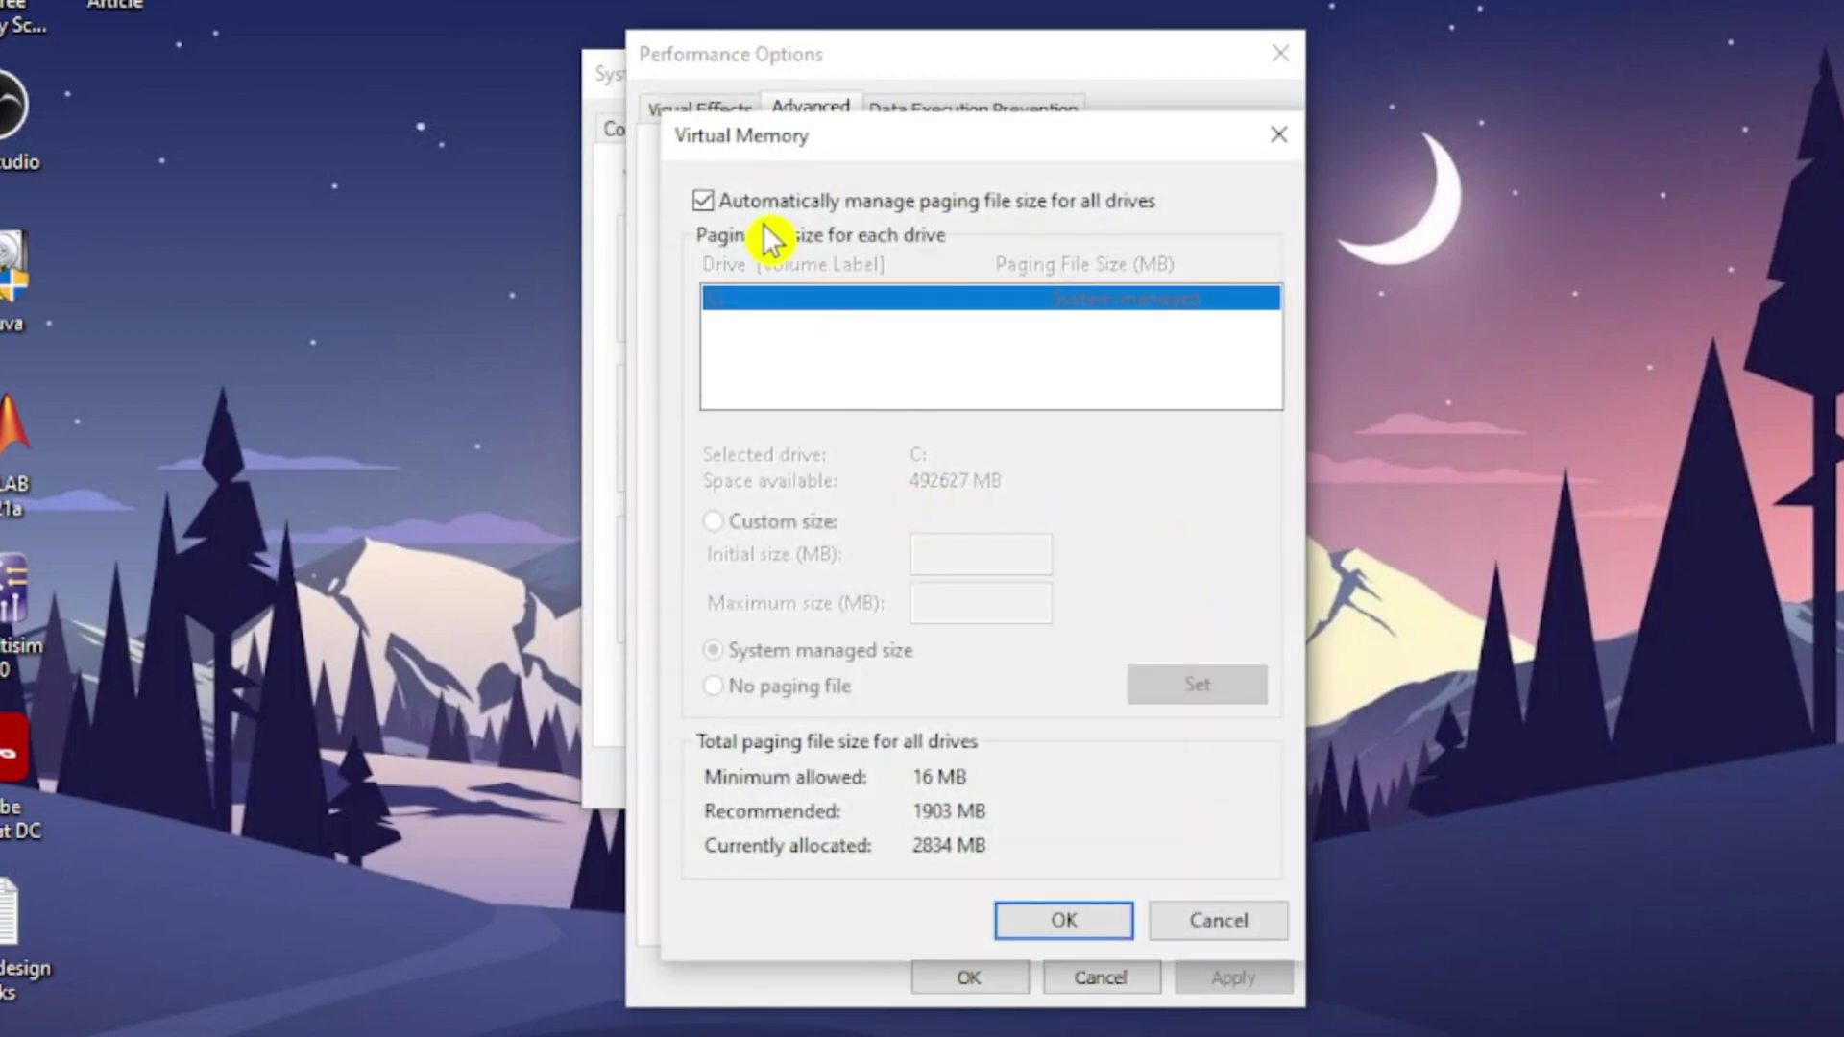
Replace automatic paging file management with a custom size for drive C:, 2000 MB initial and 4000 MB maximum, and close the system settings windows
{"action": "left_click", "coordinate": [704, 201]}
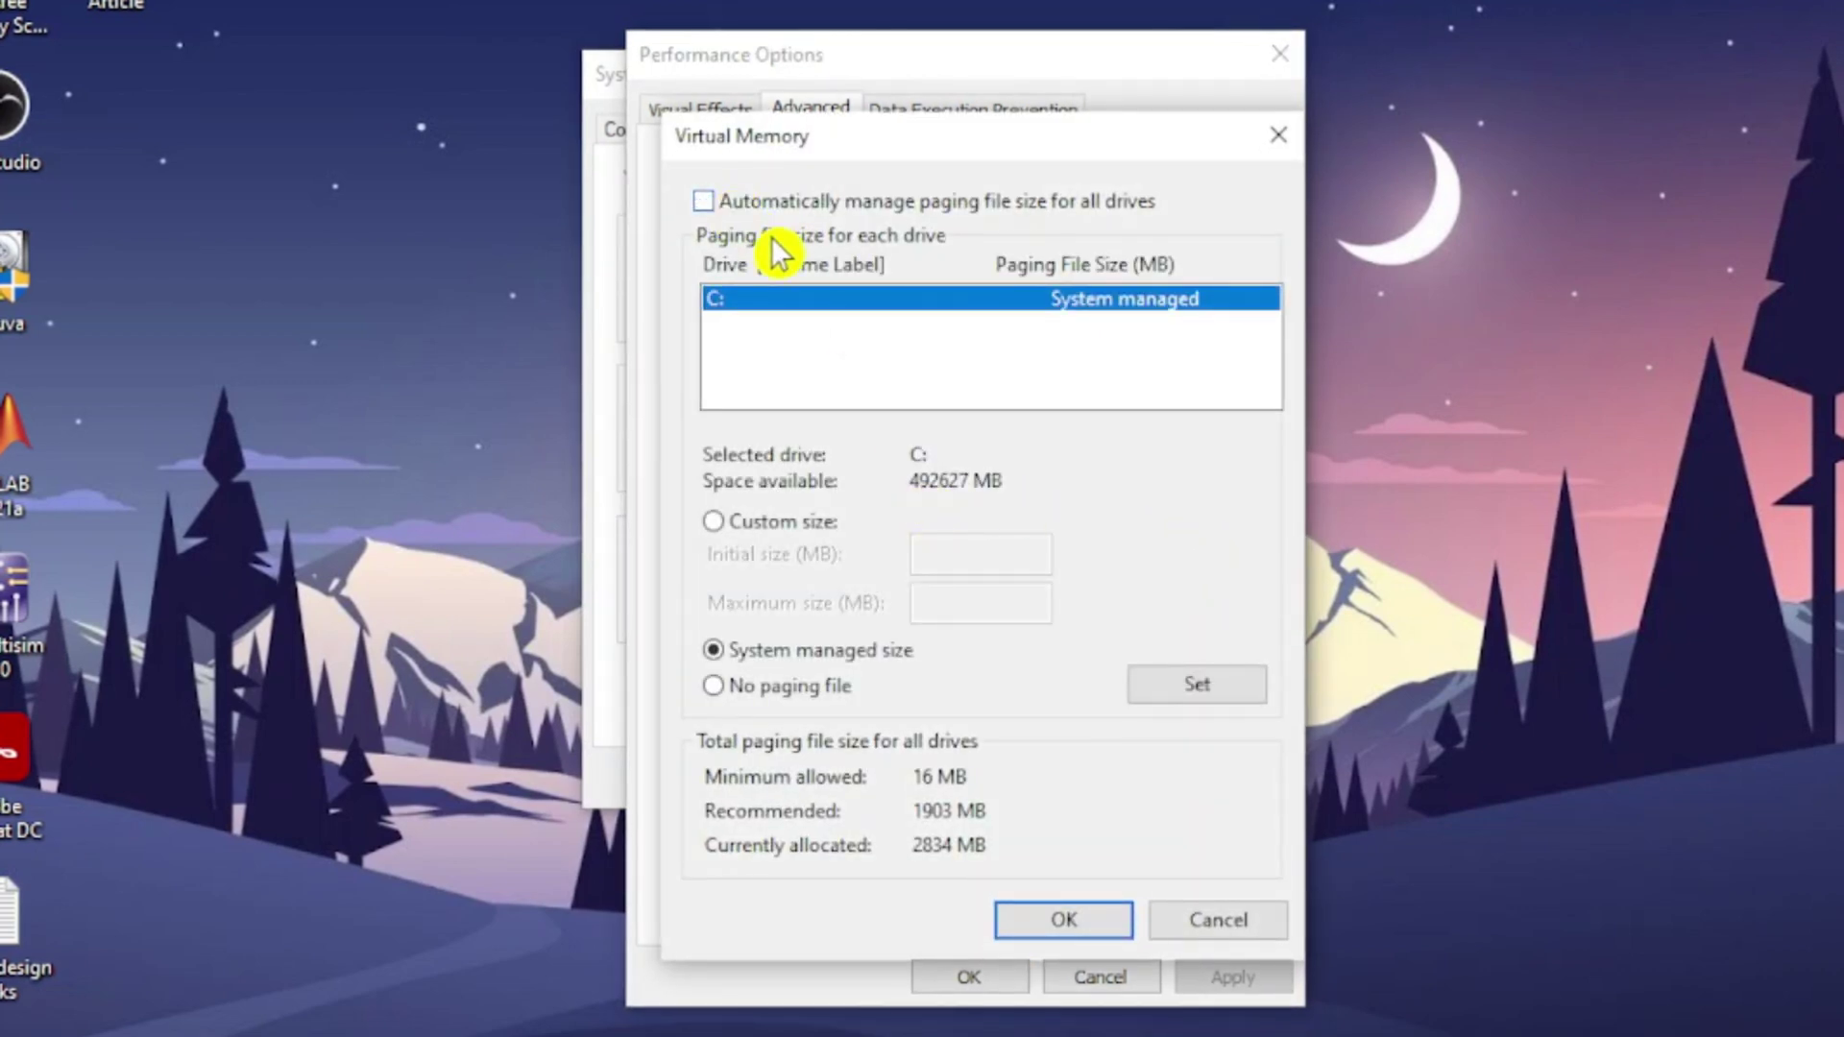
{"action": "left_click", "coordinate": [728, 531]}
{"action": "left_click", "coordinate": [991, 557]}
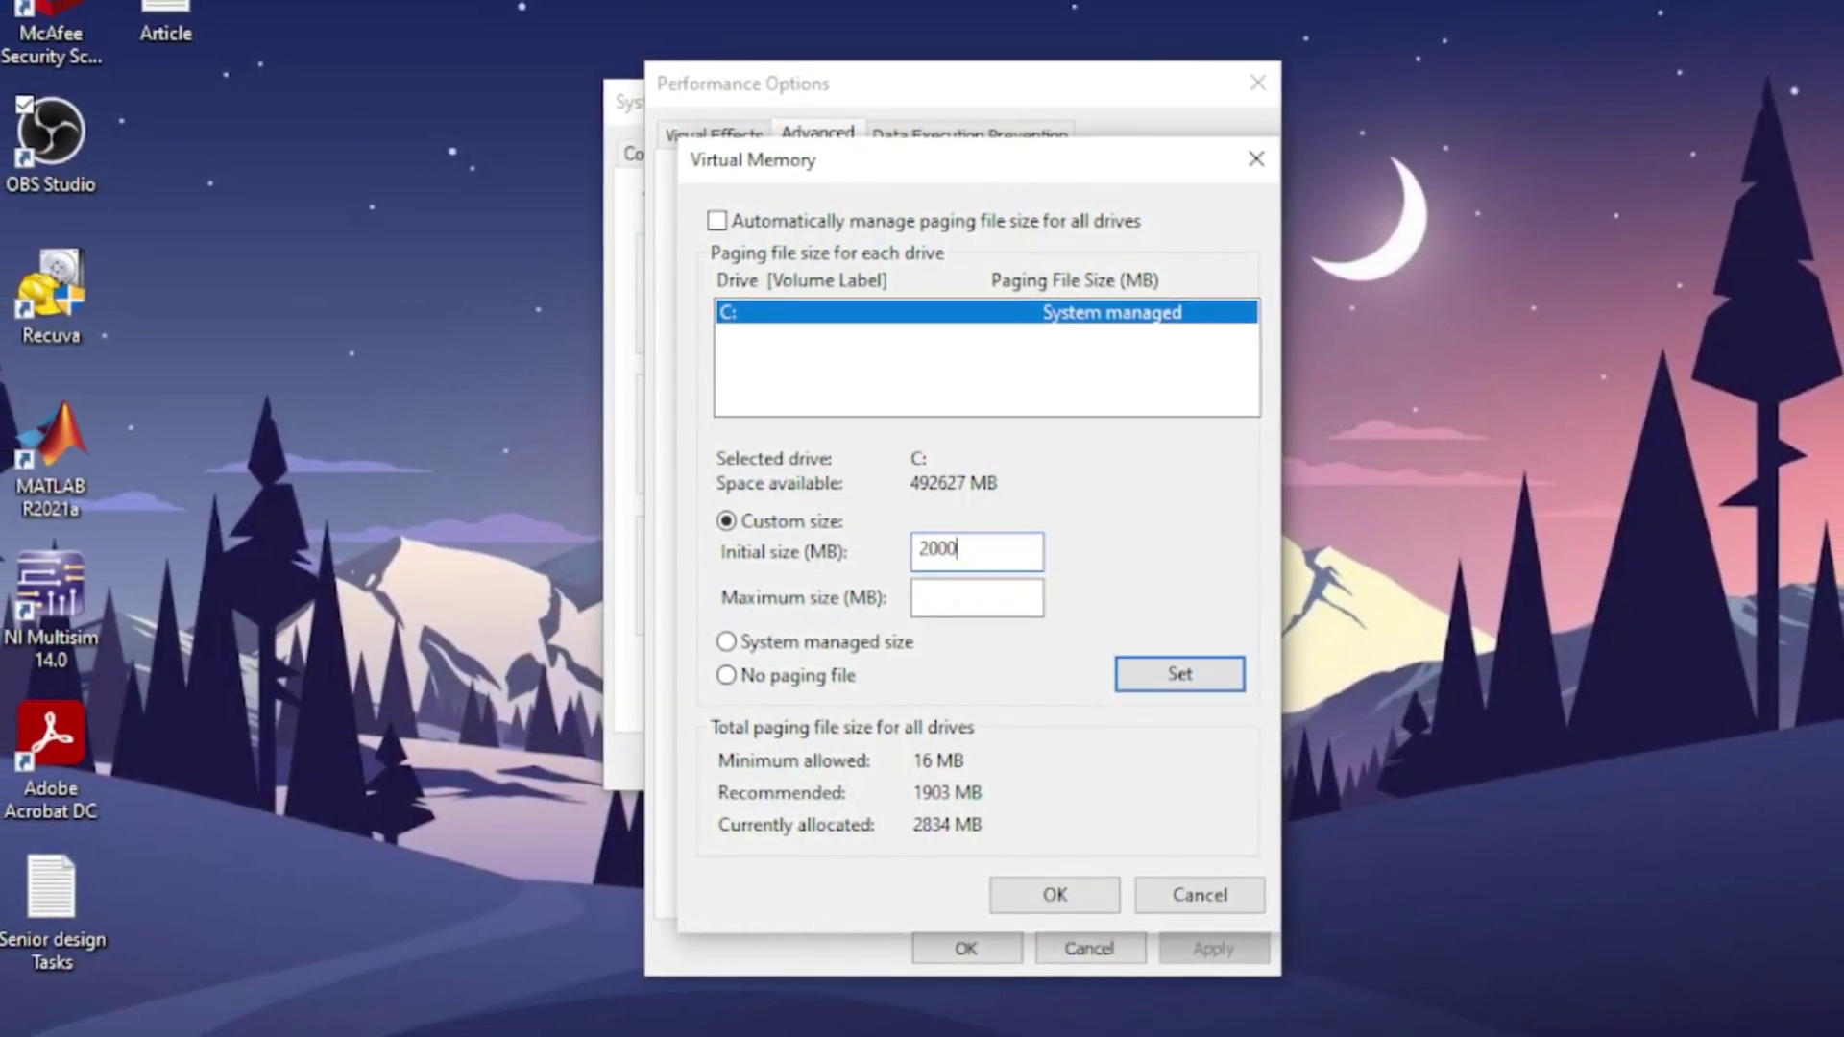
{"action": "left_click", "coordinate": [977, 597]}
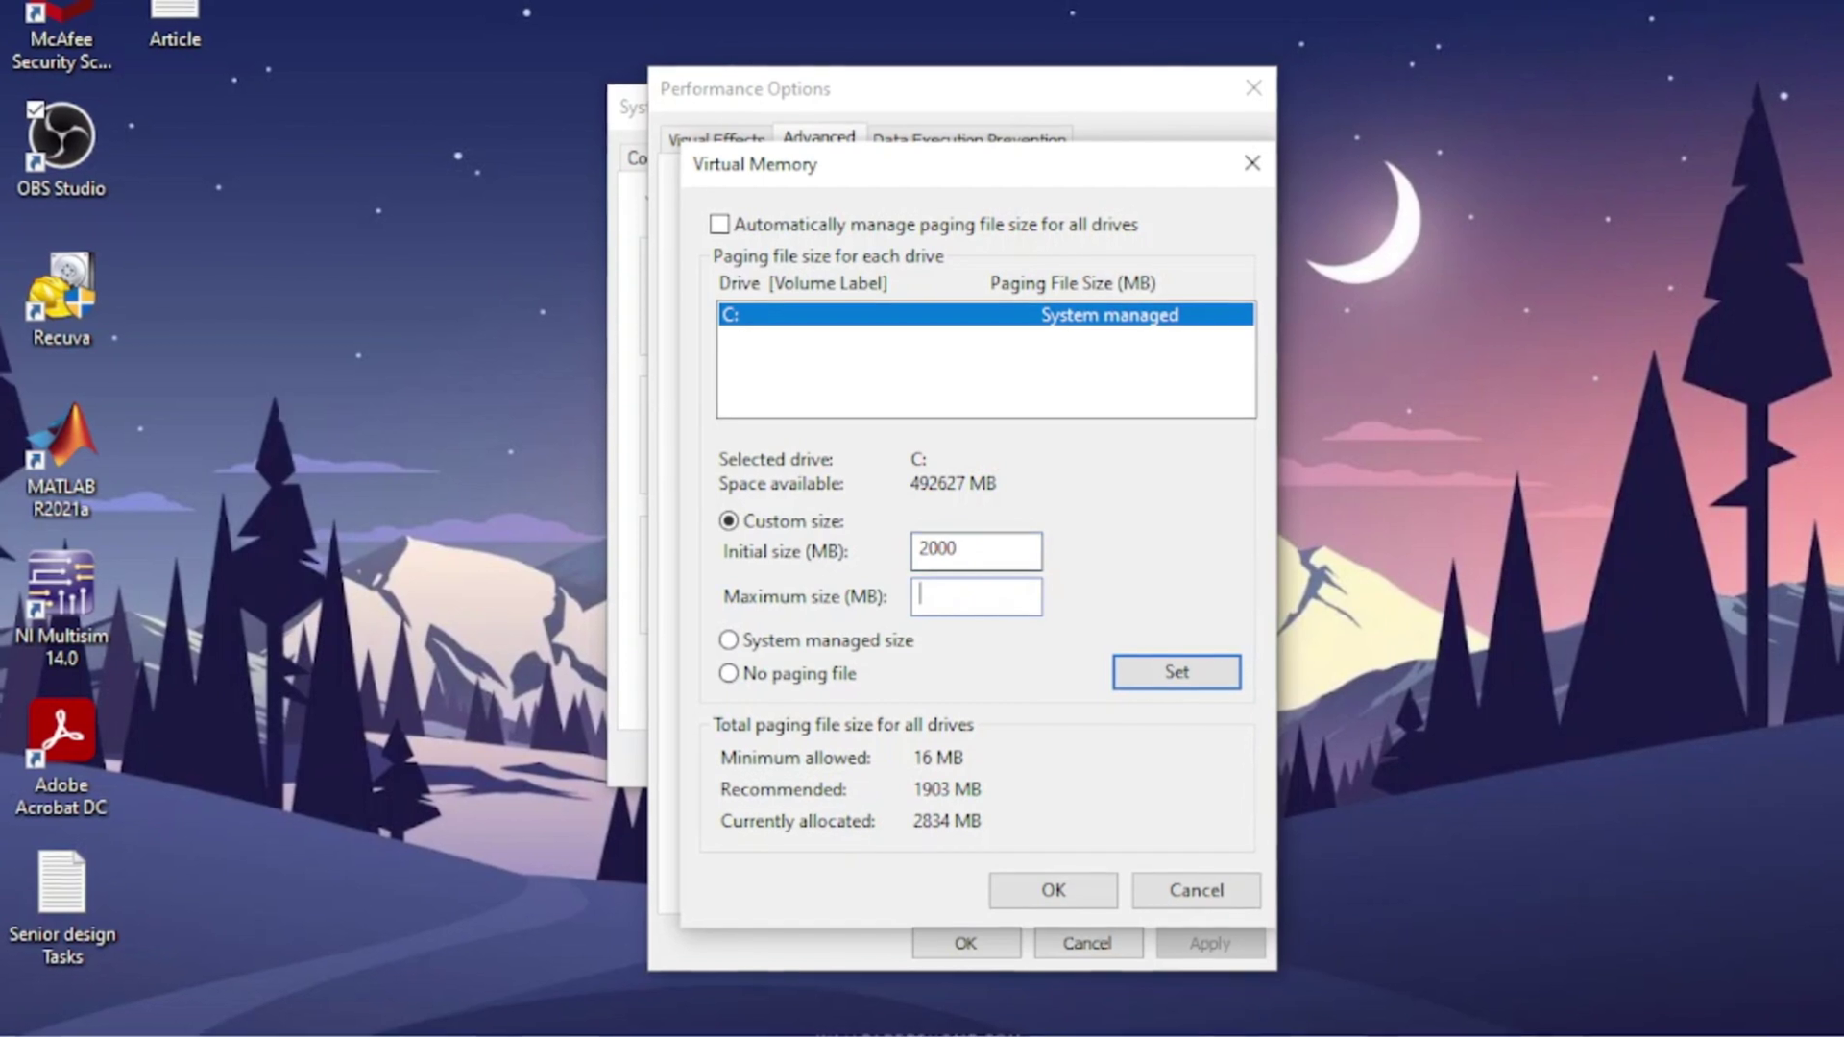
{"action": "type", "text": "4000"}
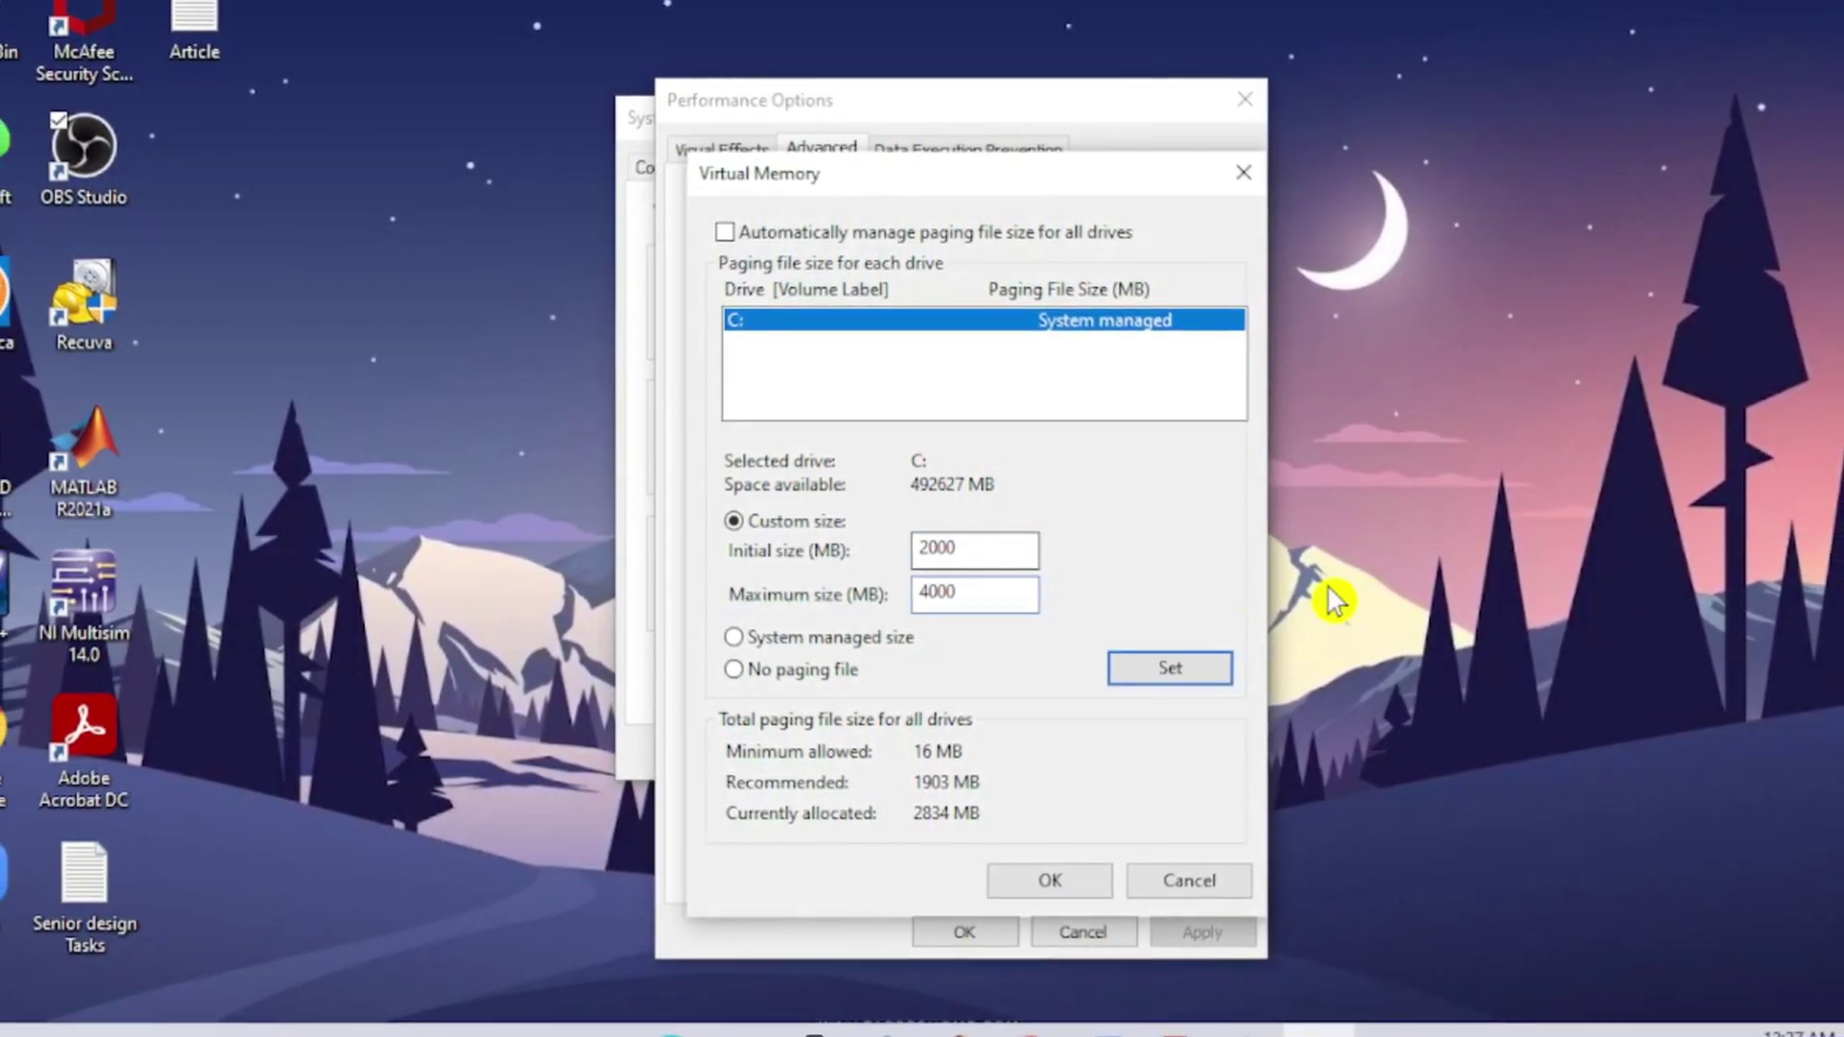
{"action": "left_click", "coordinate": [1204, 672]}
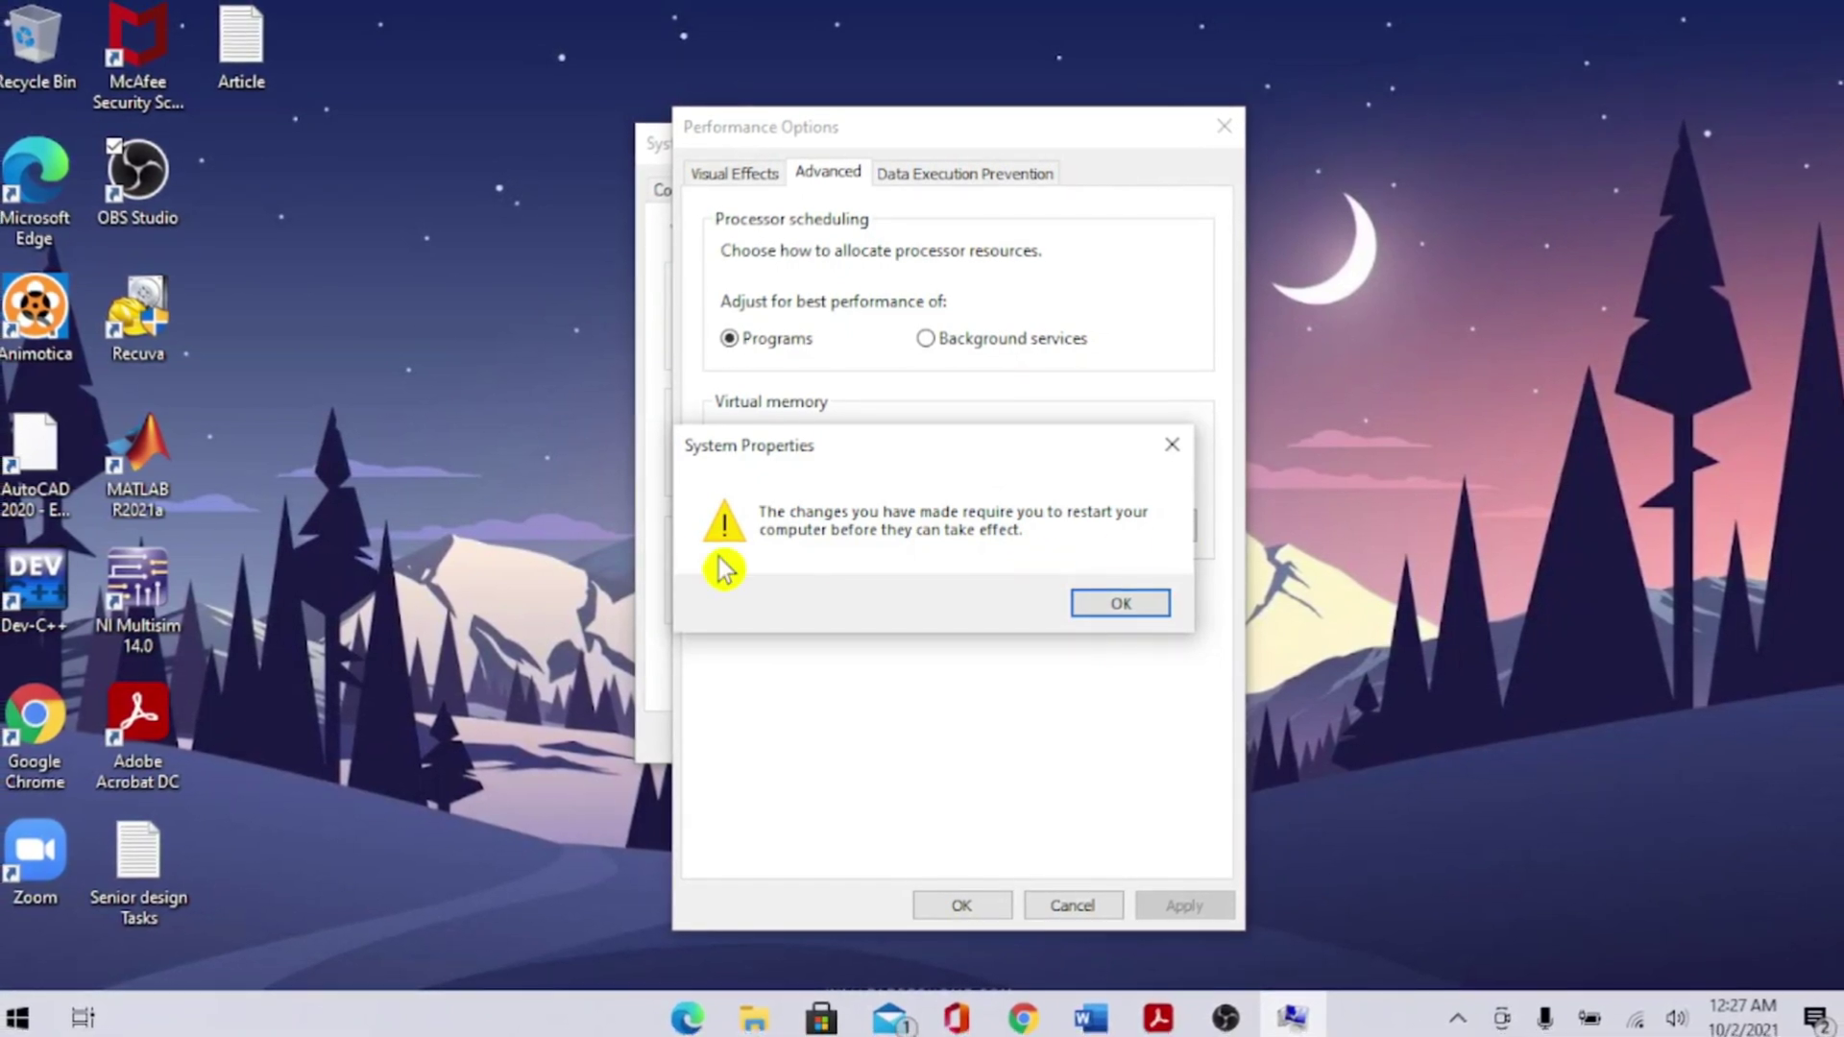
{"action": "left_click", "coordinate": [1178, 453]}
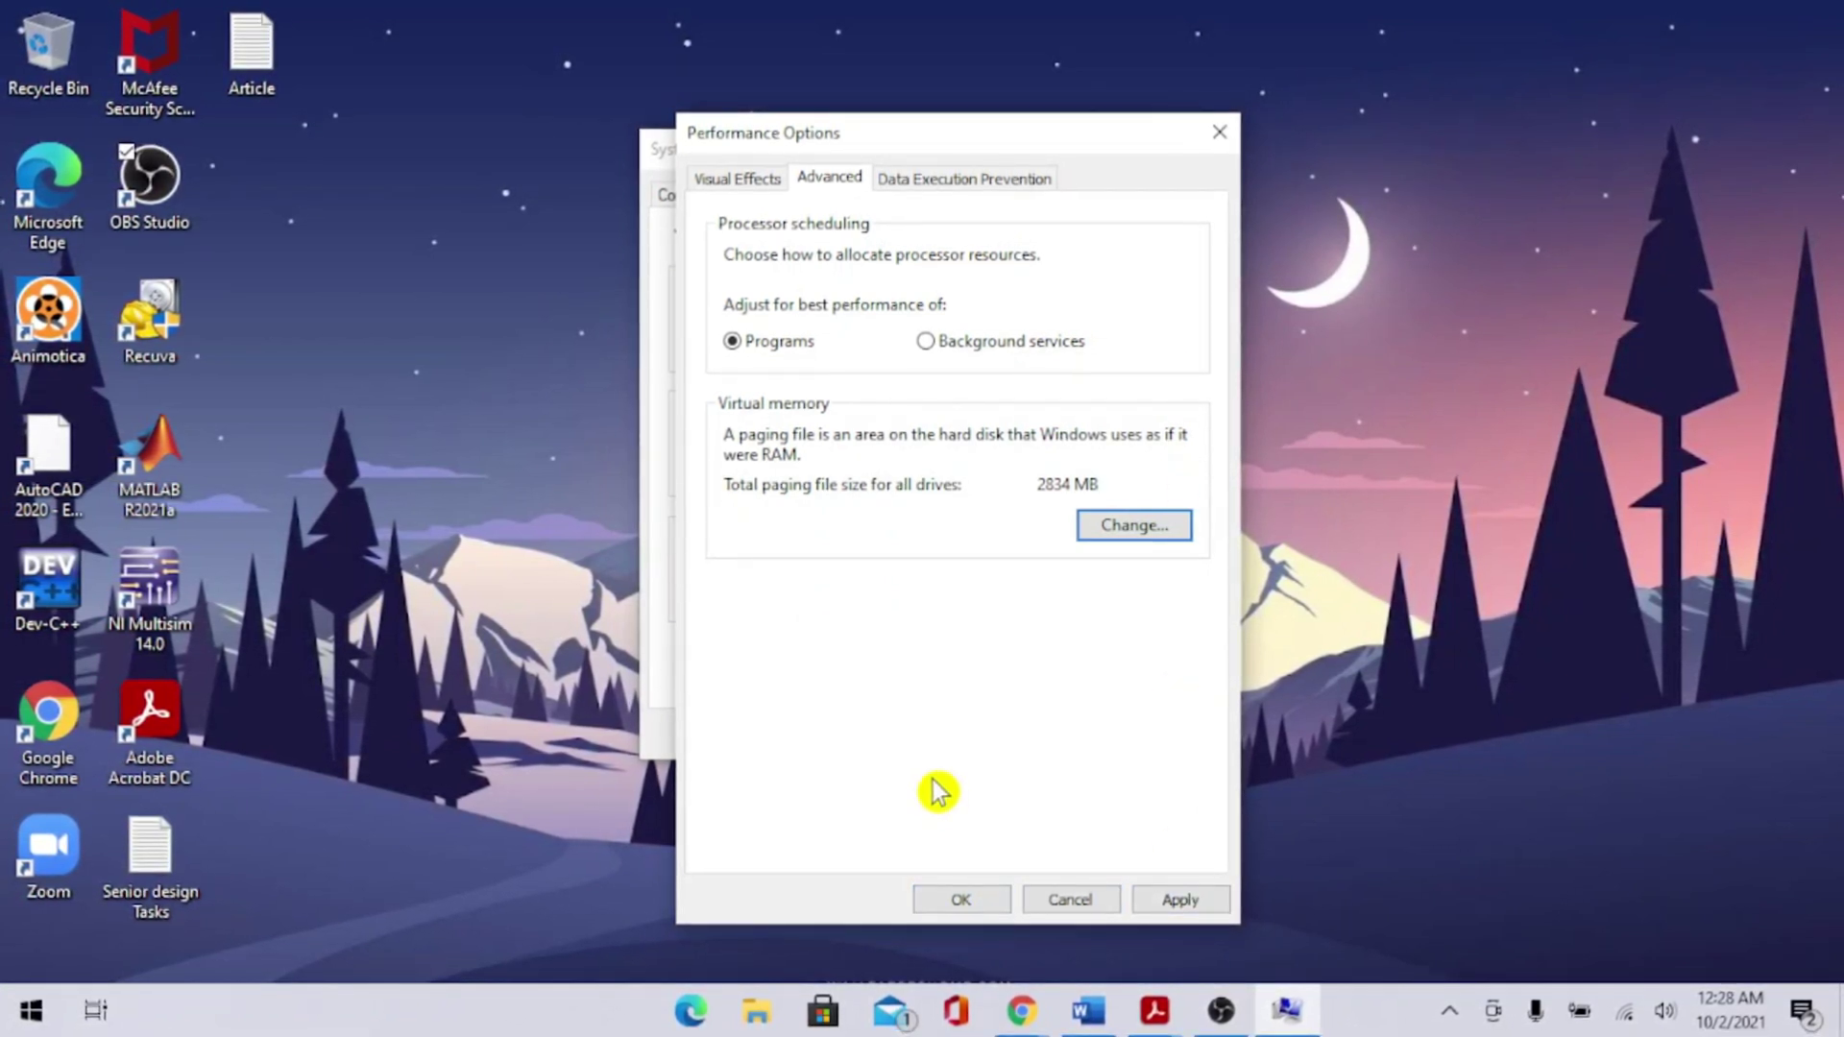
{"action": "left_click", "coordinate": [1220, 132]}
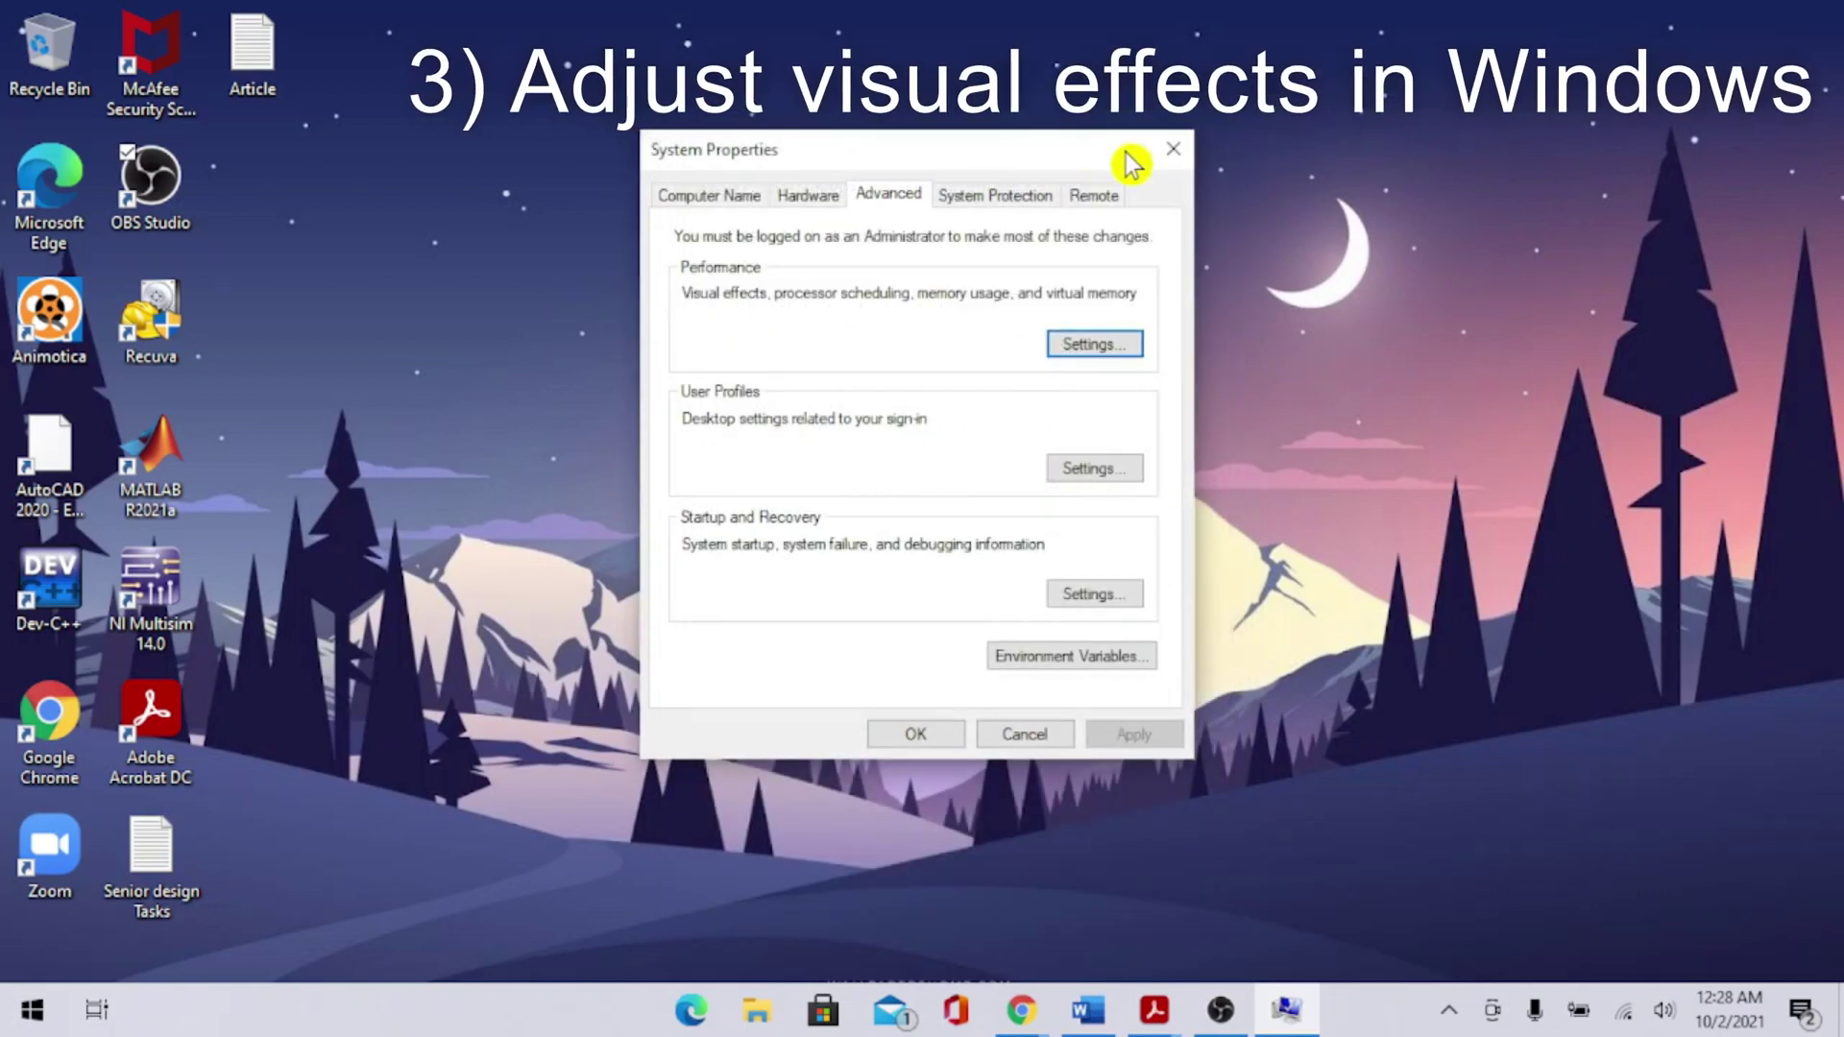
{"action": "left_click", "coordinate": [1177, 155]}
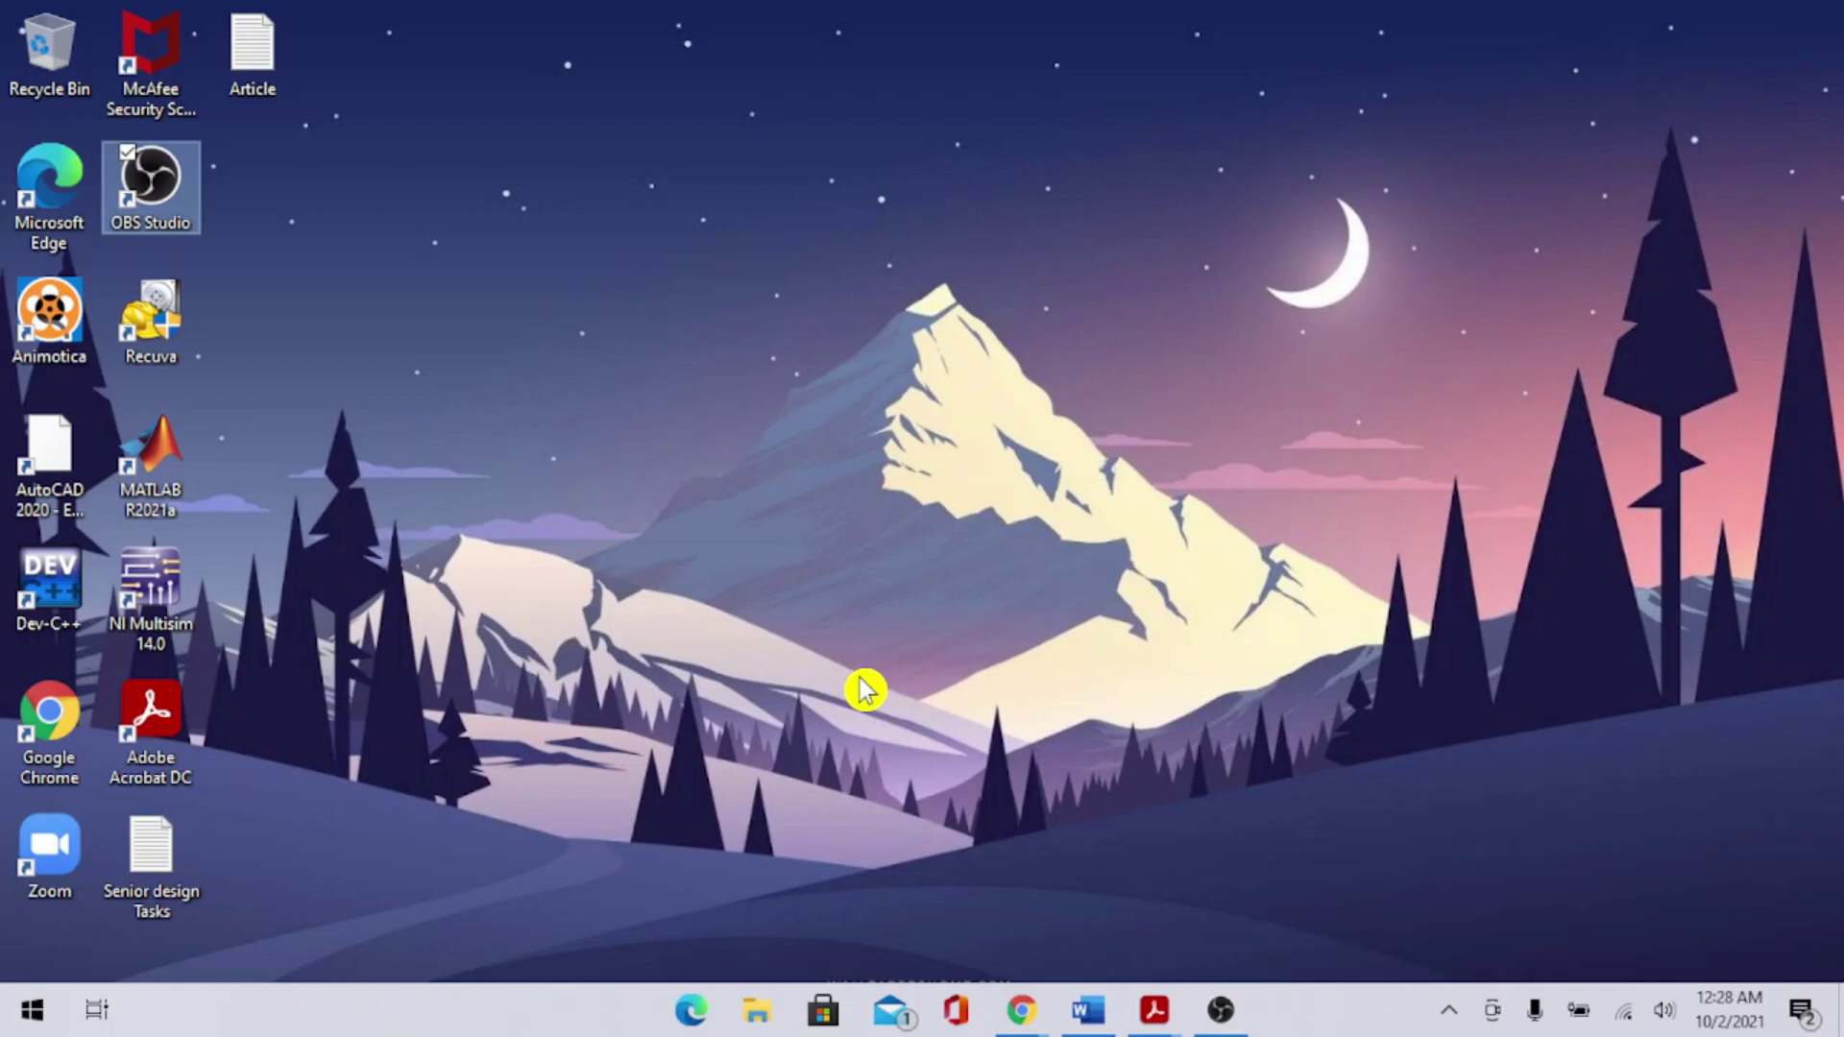
Search Windows for "performance" and open Adjust the appearance and performance of Windows, moving its window to mid-screen
{"action": "left_click", "coordinate": [19, 1024]}
{"action": "type", "text": "p"}
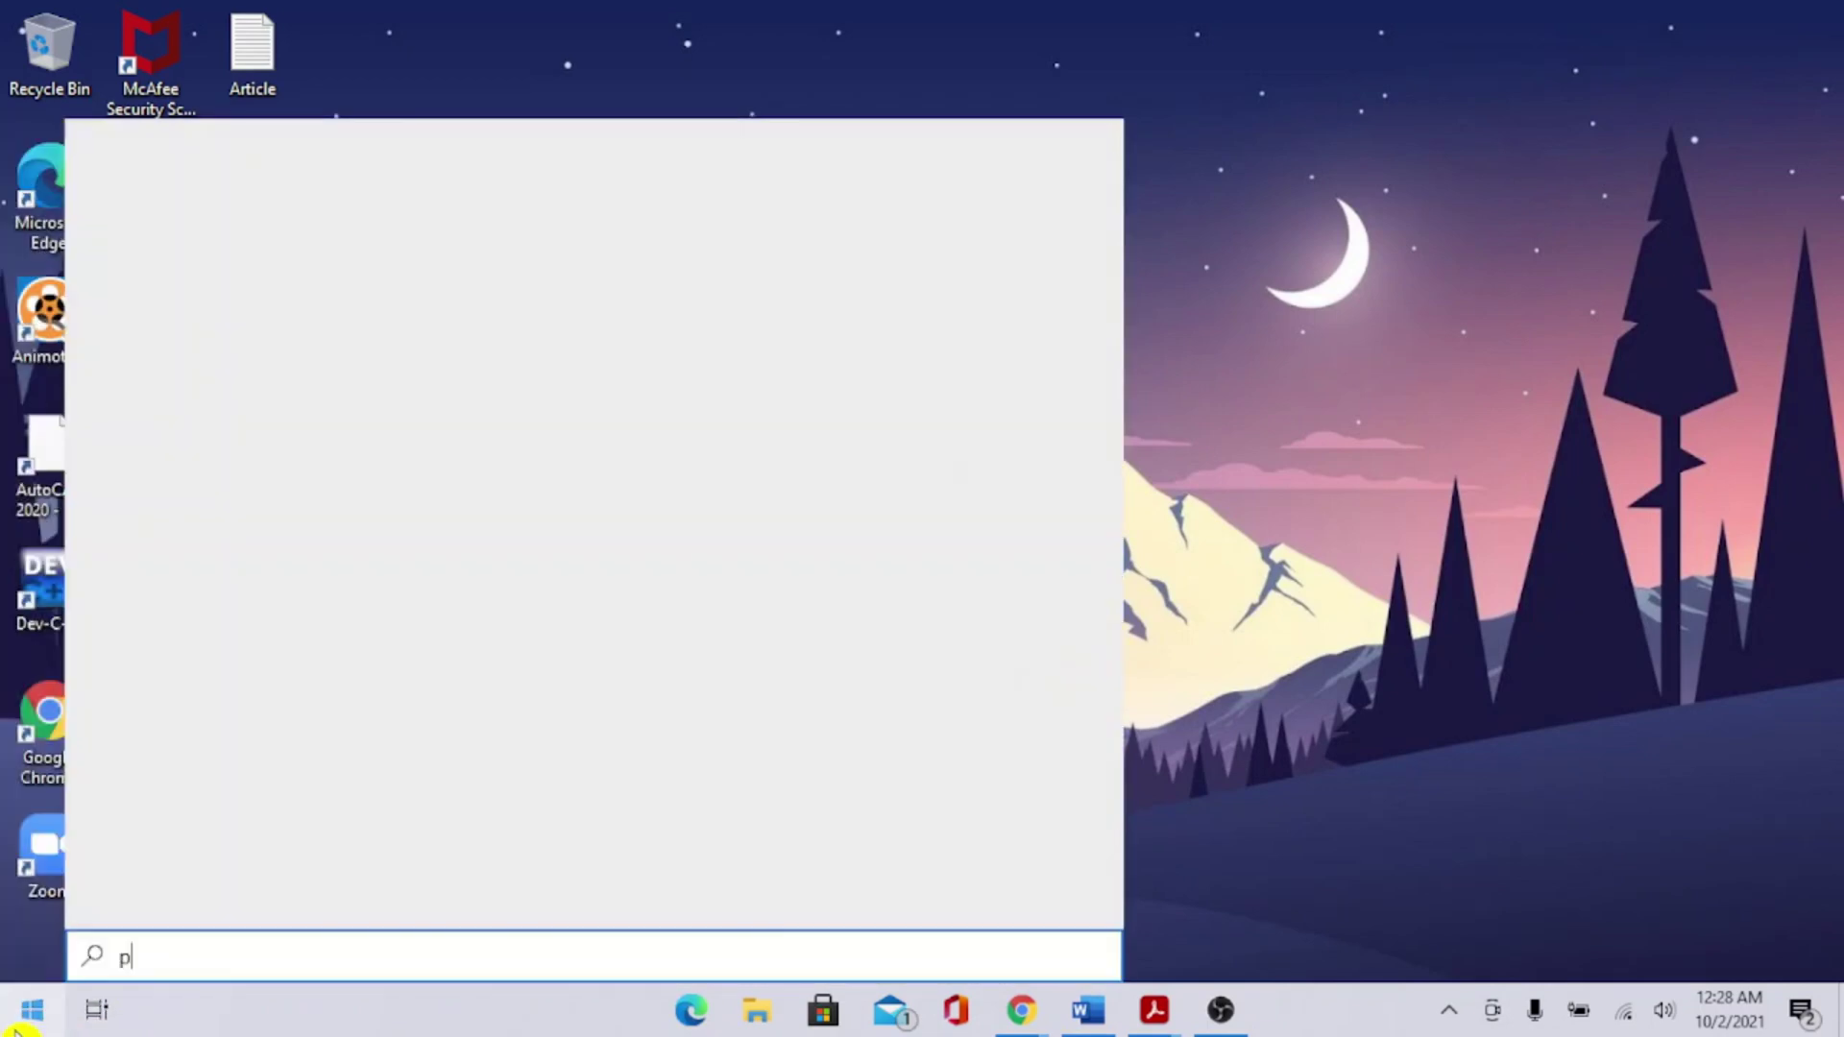
{"action": "type", "text": "erfor"}
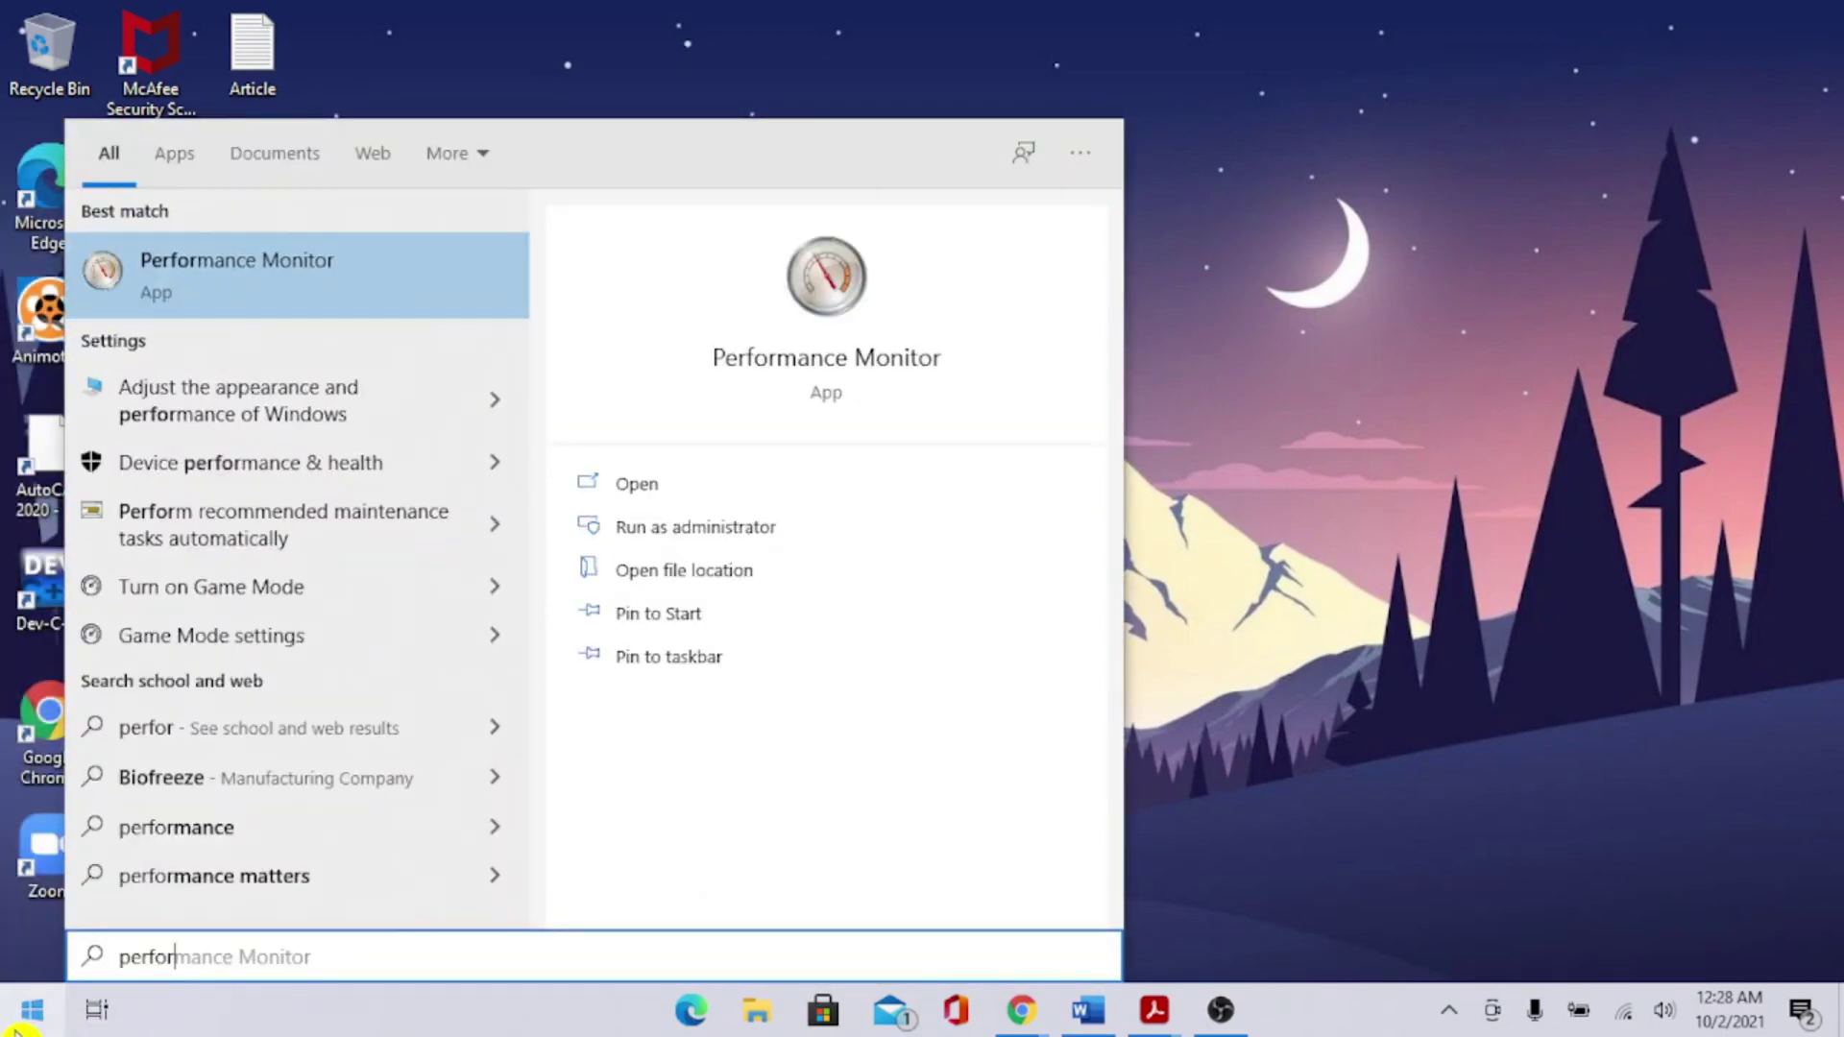
{"action": "type", "text": "mance"}
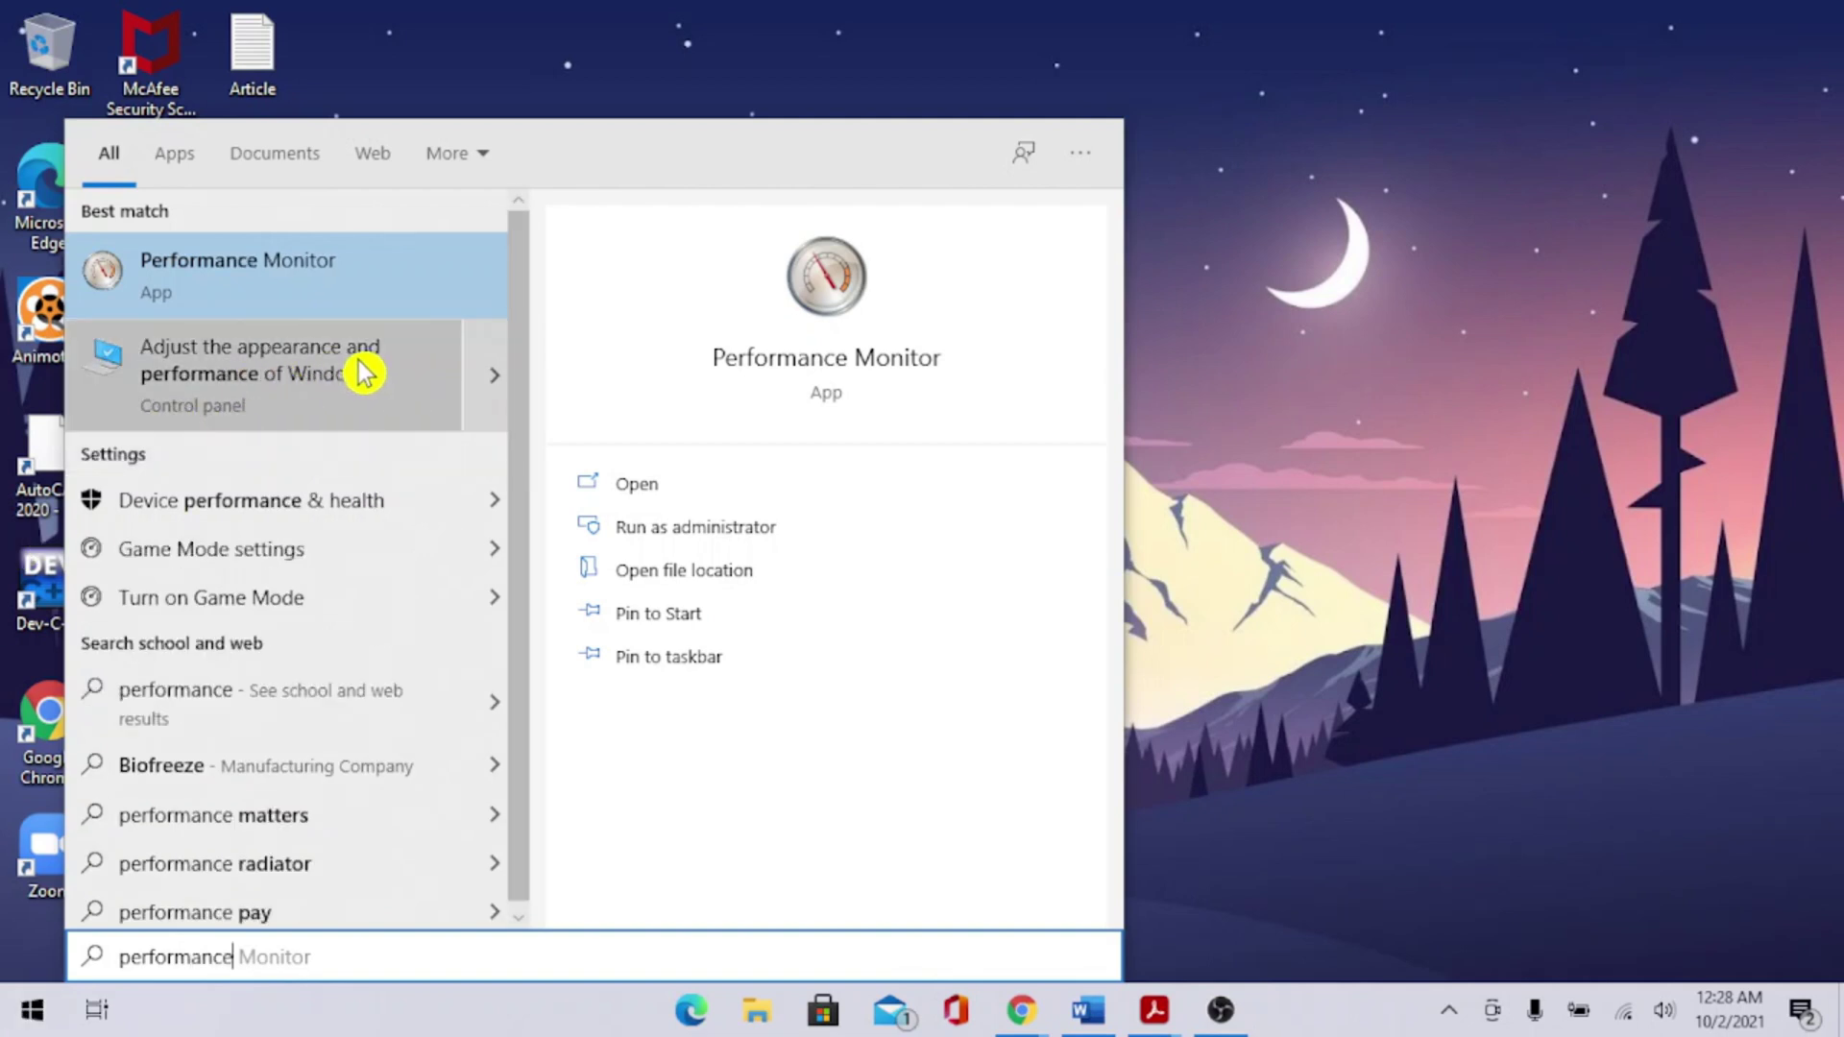
{"action": "left_click", "coordinate": [364, 415]}
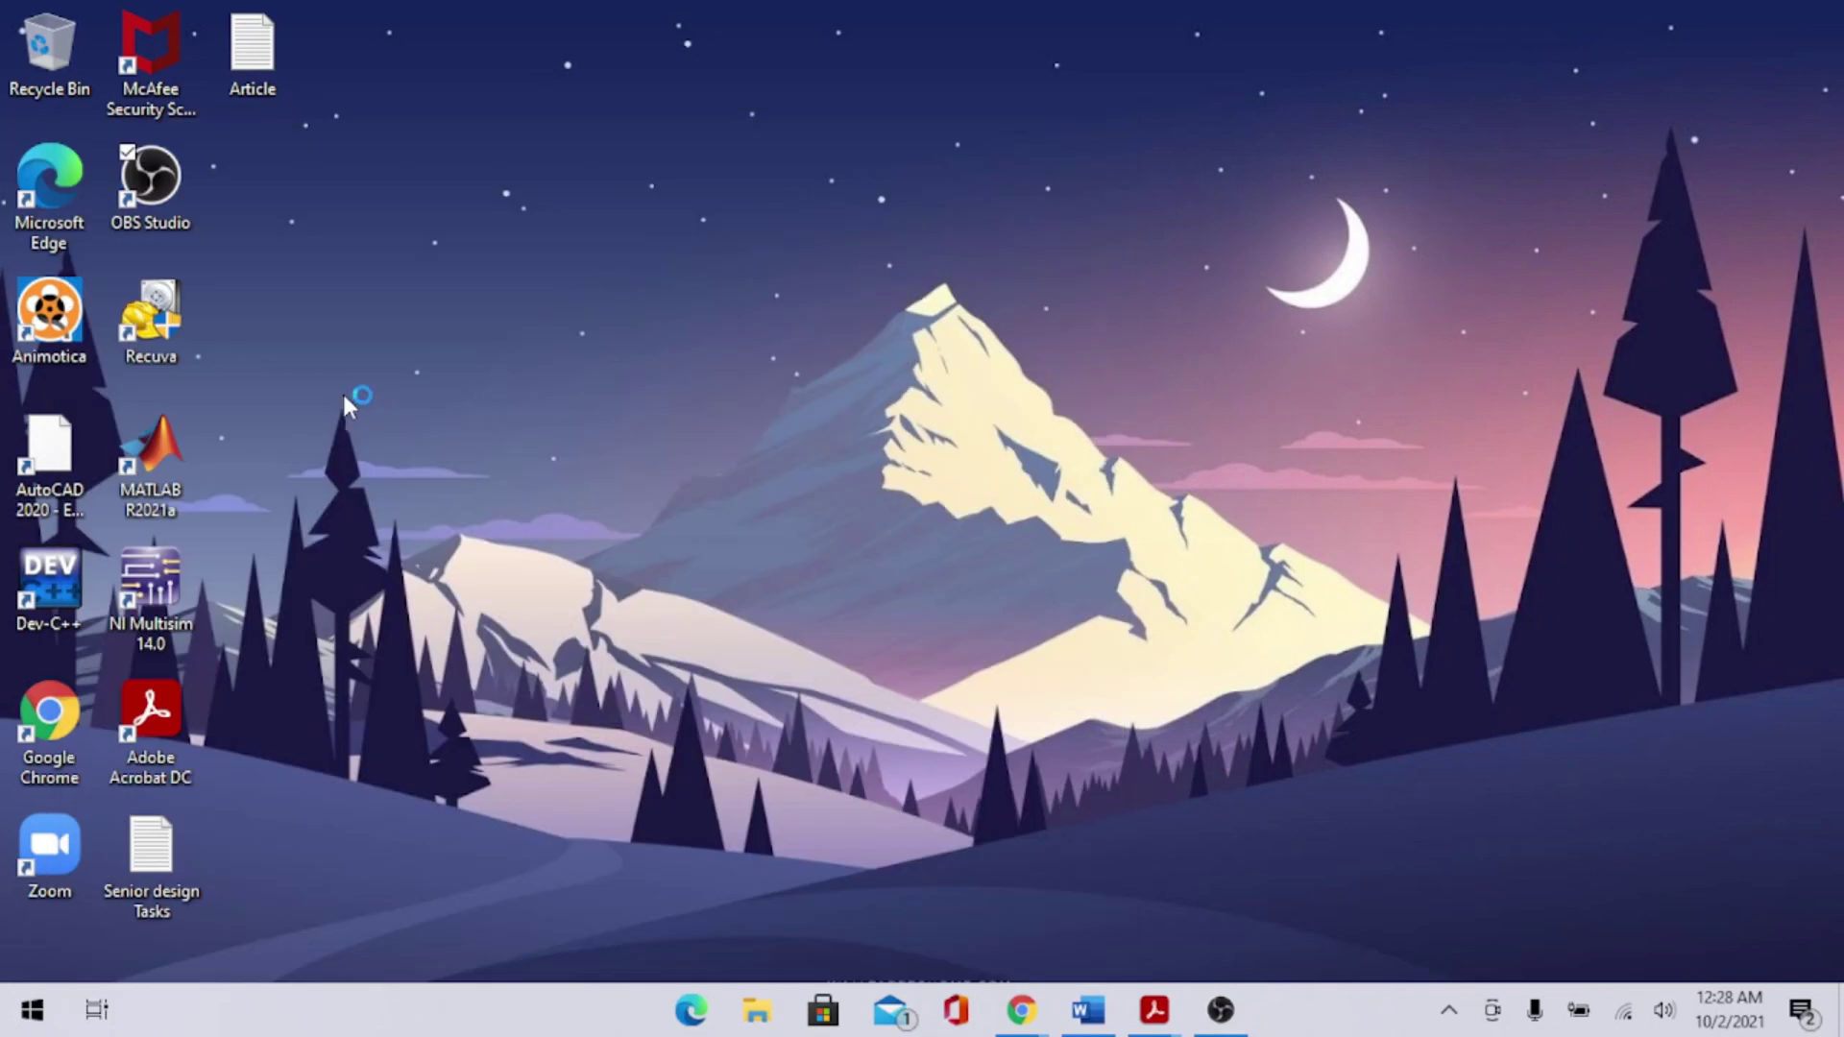
{"action": "left_click_drag", "start_coordinate": [387, 90], "coordinate": [951, 154]}
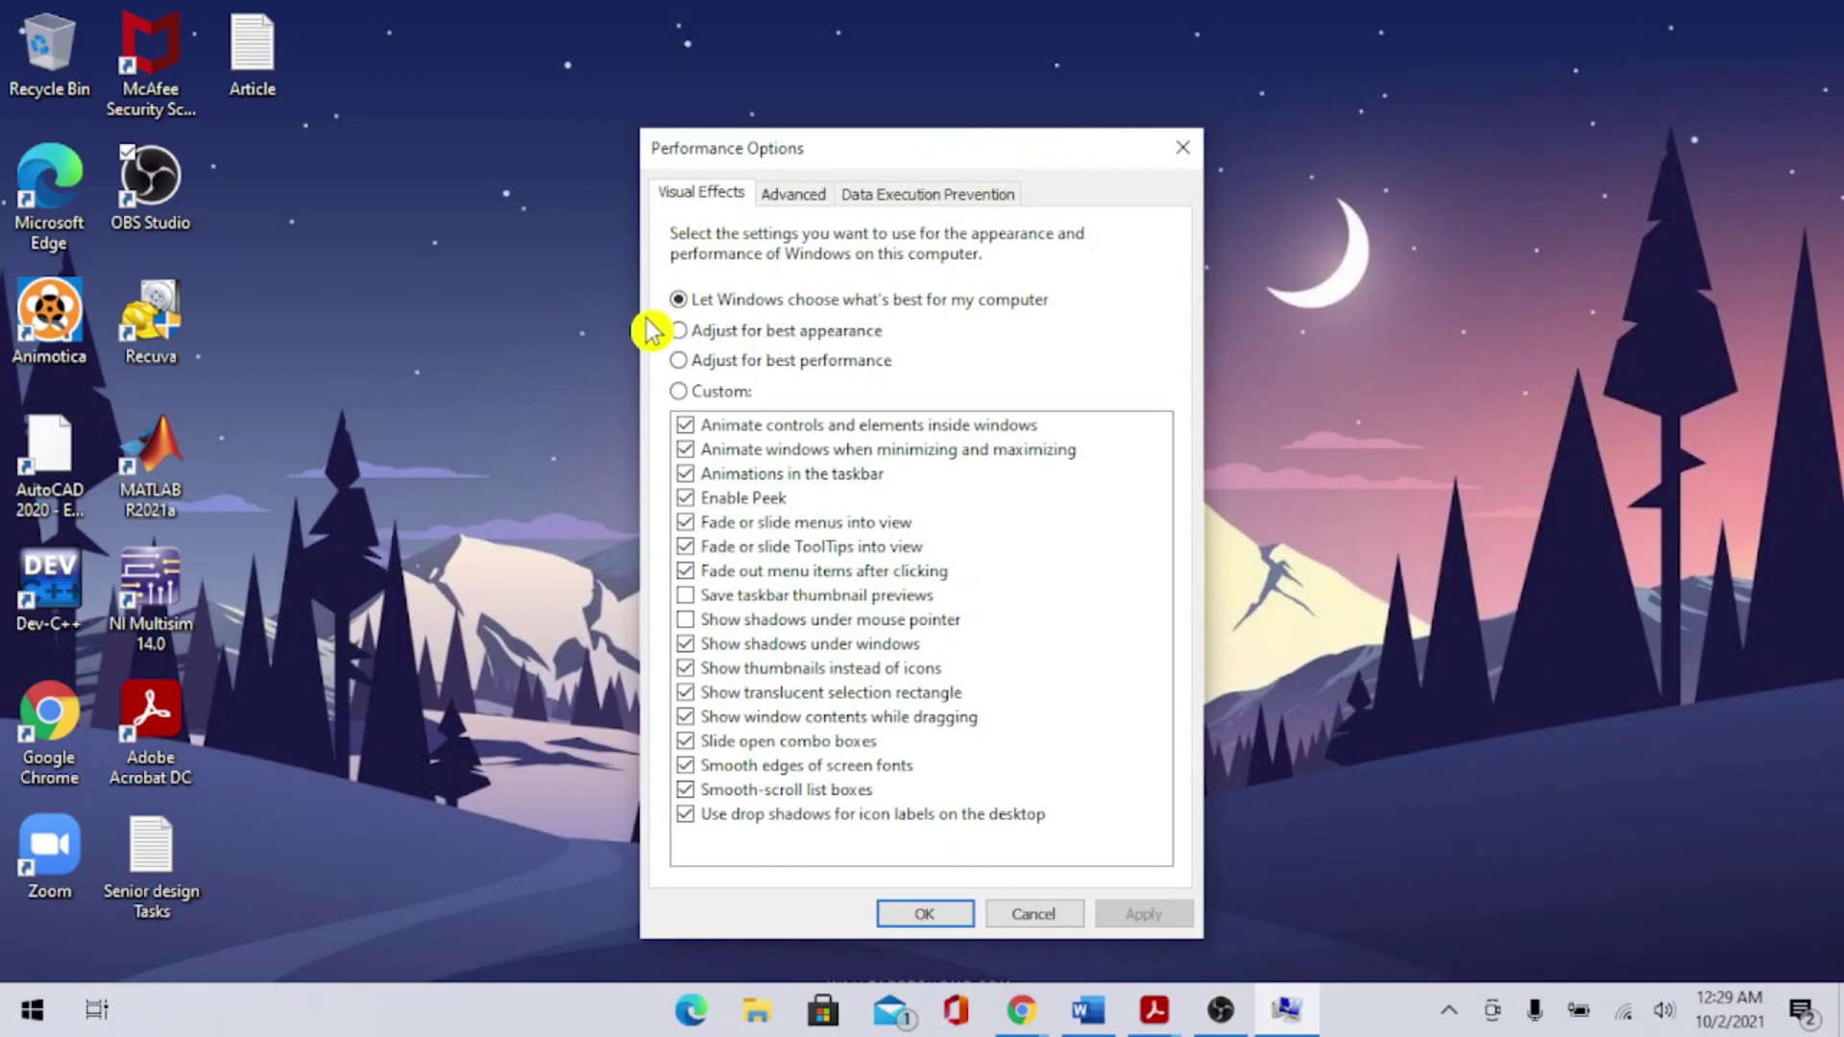
Set the visual effects to Adjust for best performance, apply the change and close Performance Options
{"action": "left_click", "coordinate": [690, 362]}
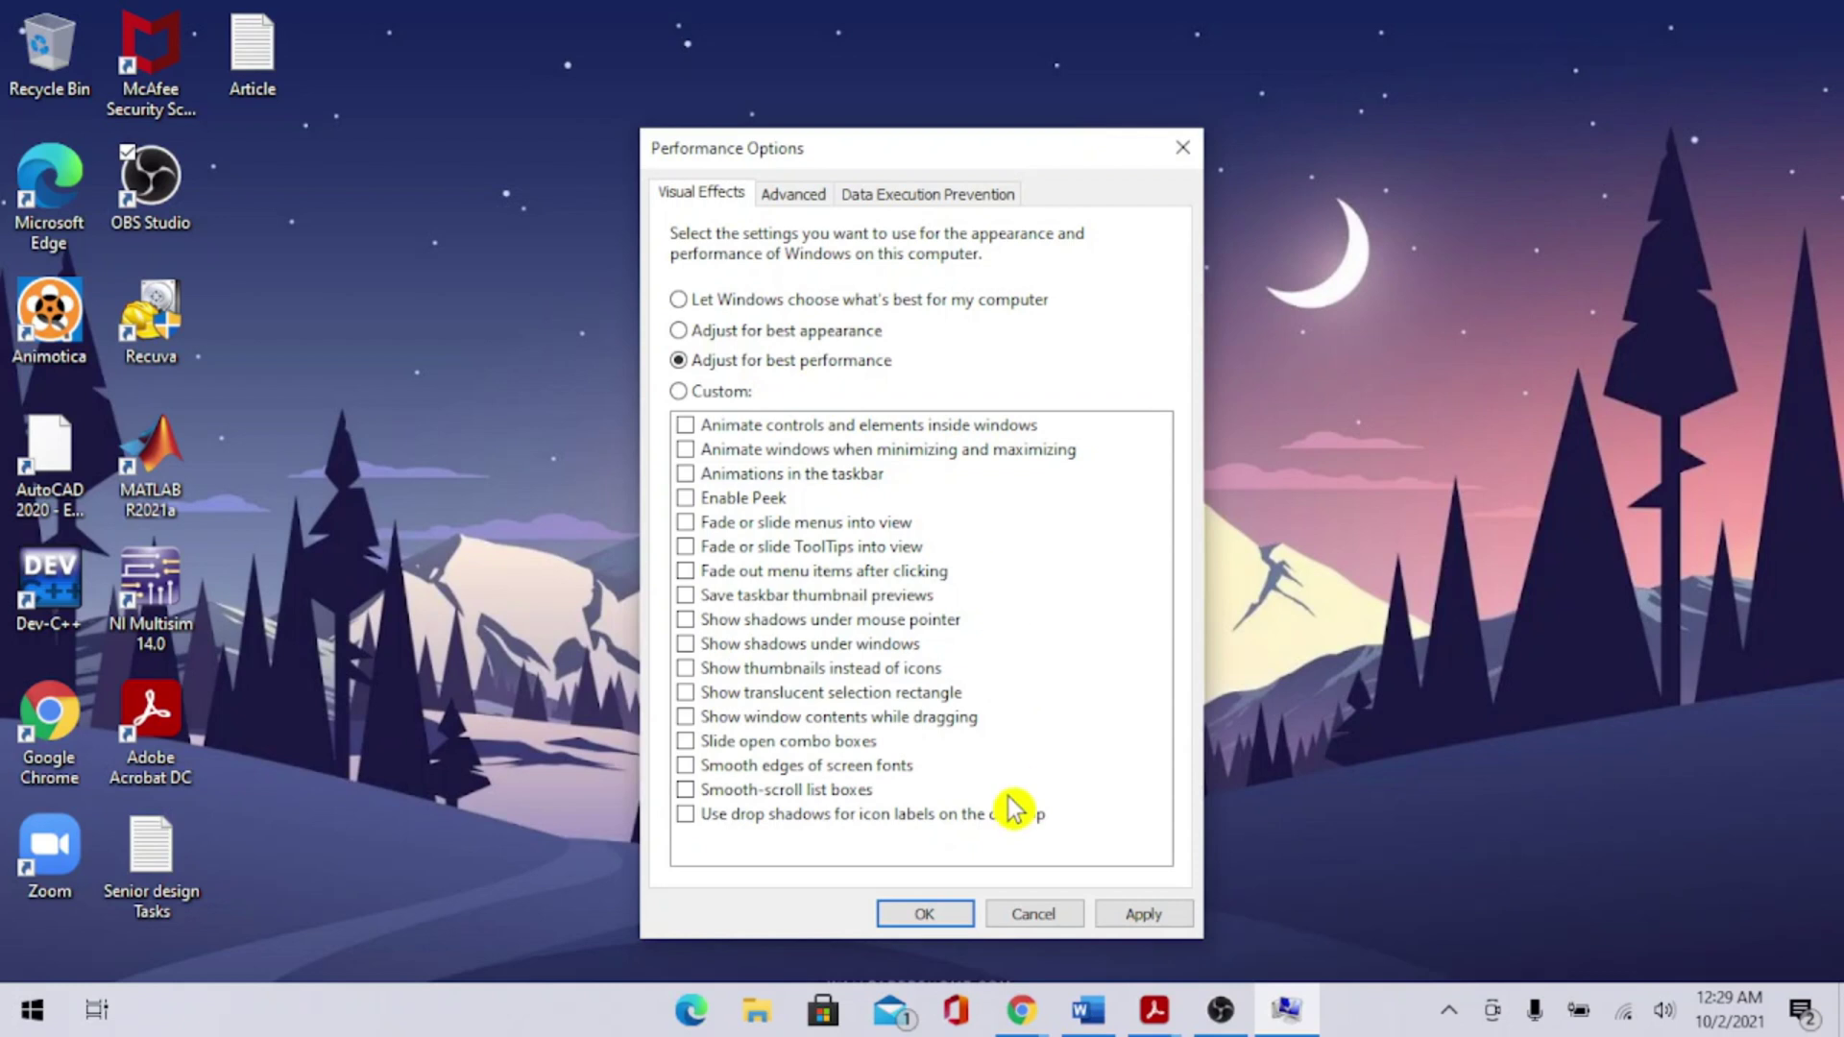
{"action": "left_click", "coordinate": [1158, 908]}
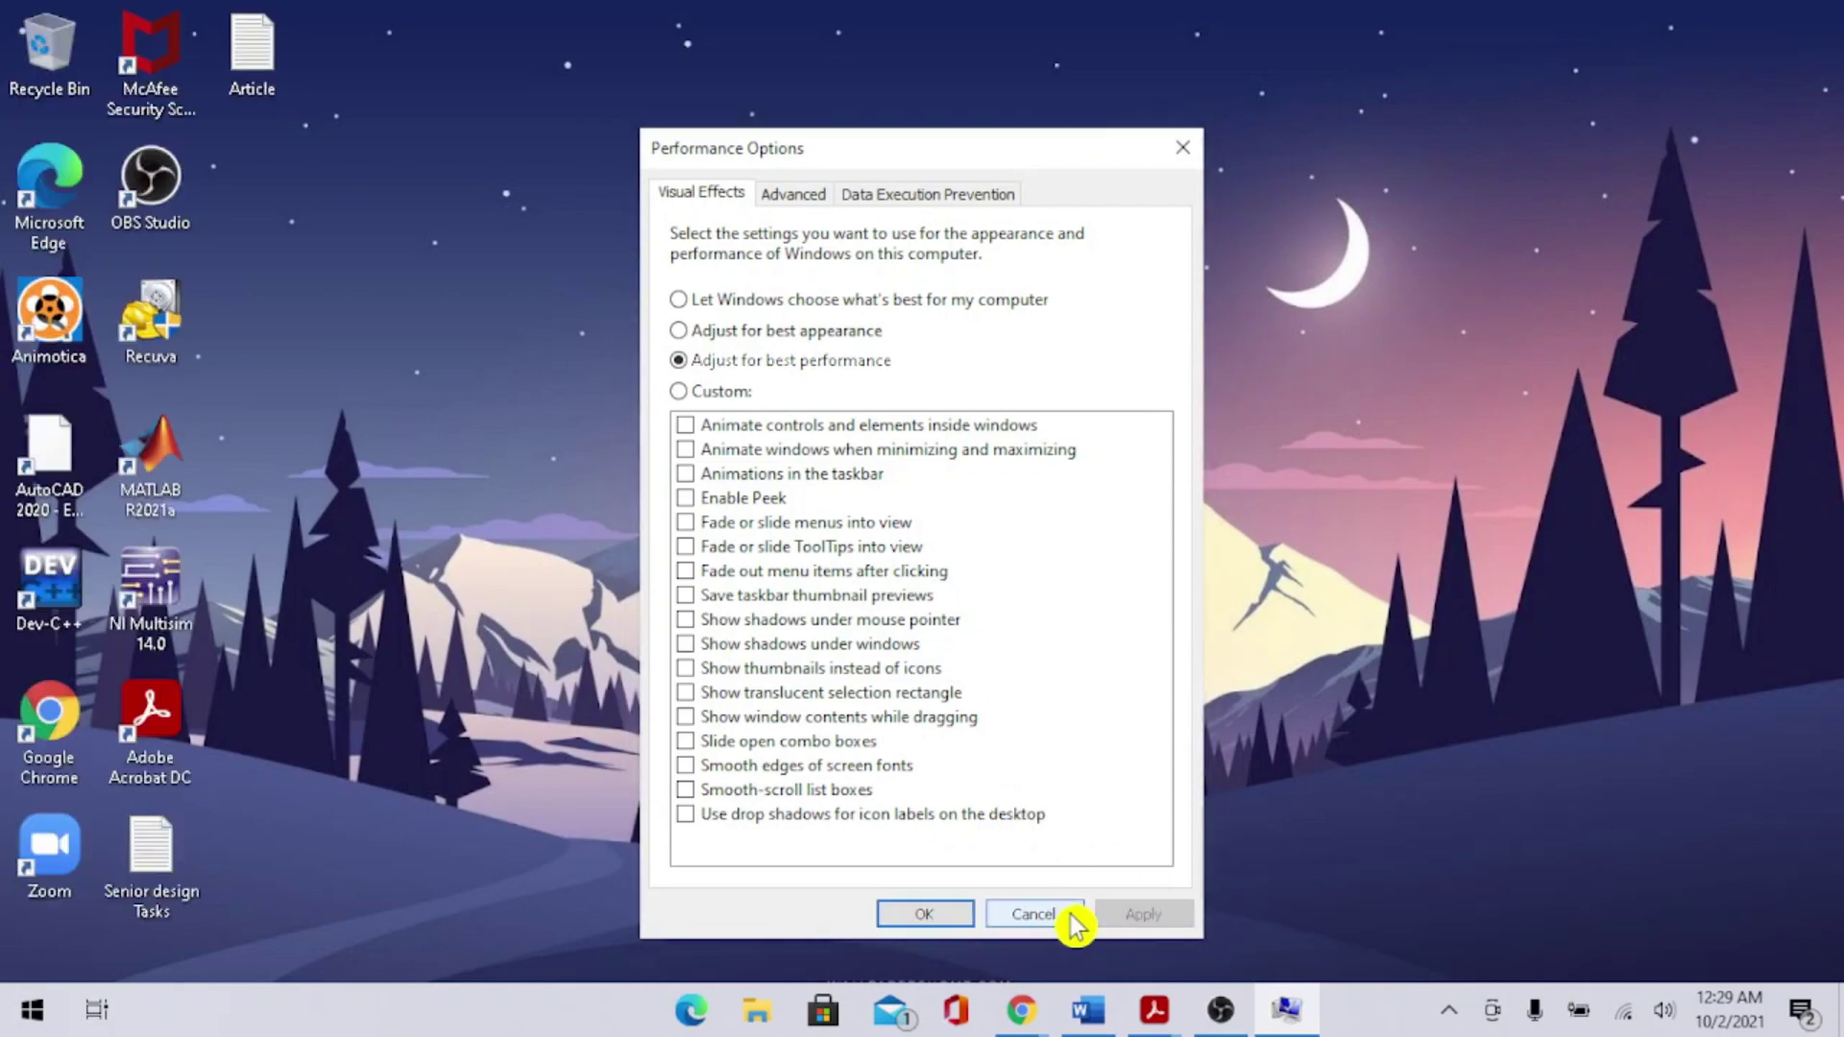
{"action": "left_click", "coordinate": [925, 914]}
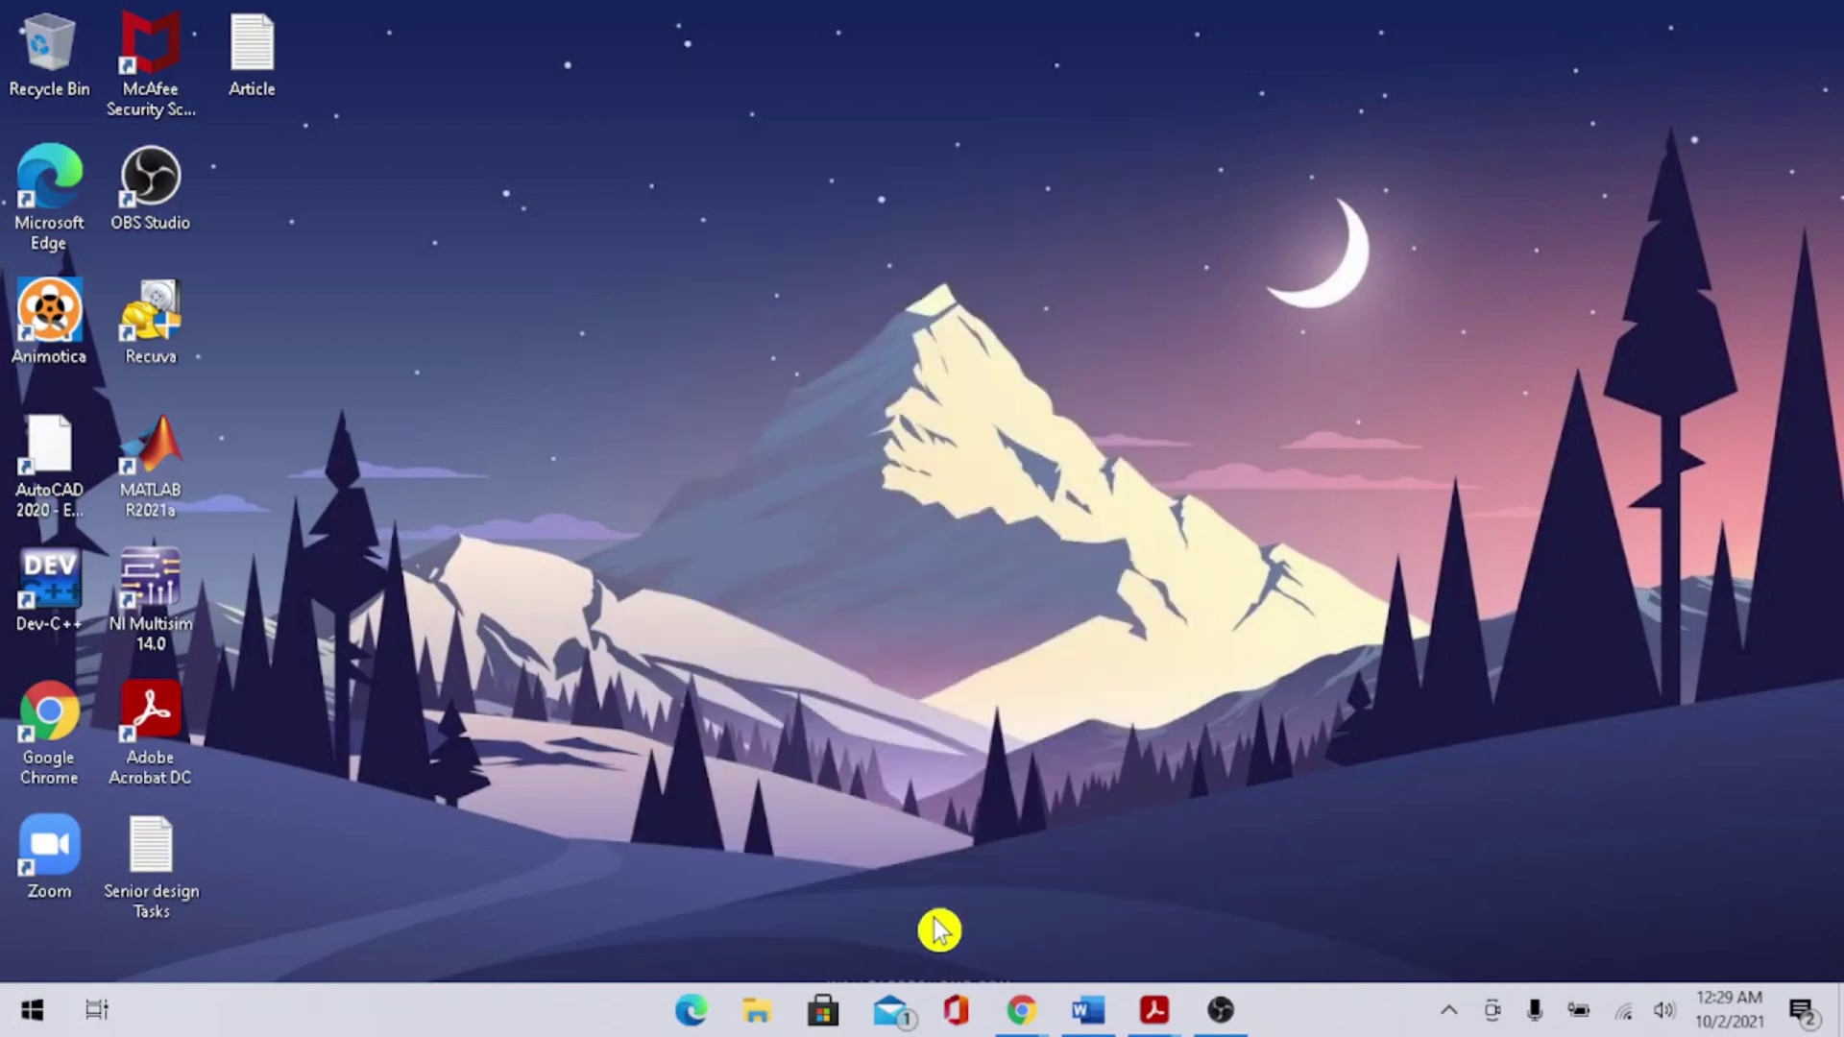